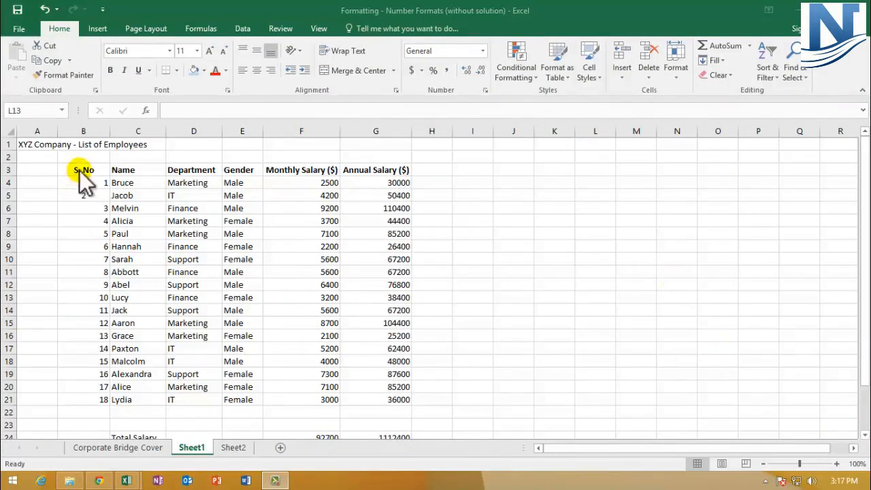
- Examine the employee table on Sheet1, its Monthly and Annual Salary columns, and the salary summary rows below it
{"action": "left_click", "coordinate": [81, 170]}
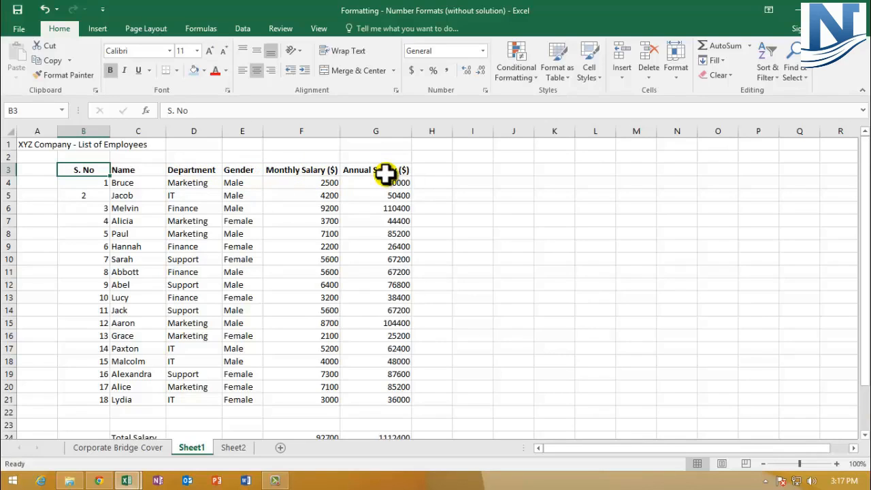
{"action": "left_click_drag", "start_coordinate": [110, 175], "coordinate": [358, 401]}
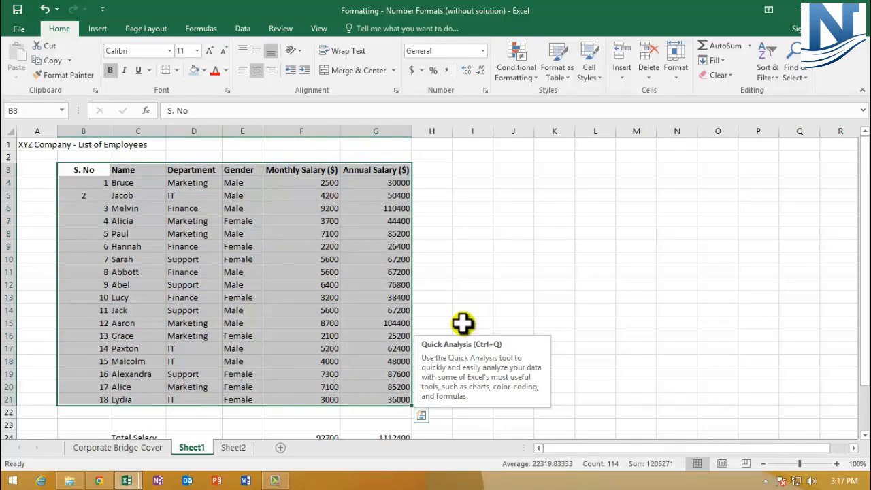
{"action": "left_click", "coordinate": [501, 285]}
{"action": "left_click_drag", "start_coordinate": [279, 130], "coordinate": [352, 130]}
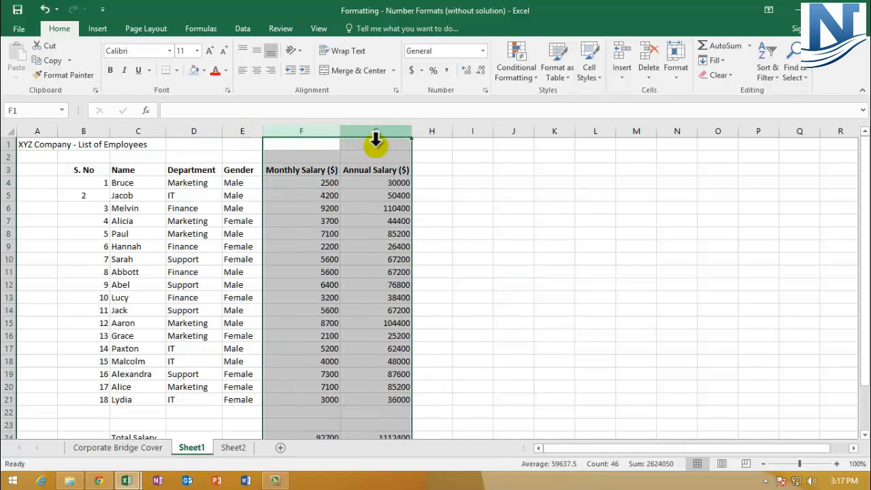
{"action": "scroll", "coordinate": [454, 292], "scroll_direction": "down", "scroll_amount": 2}
{"action": "left_click", "coordinate": [300, 369]}
{"action": "left_click", "coordinate": [311, 361]}
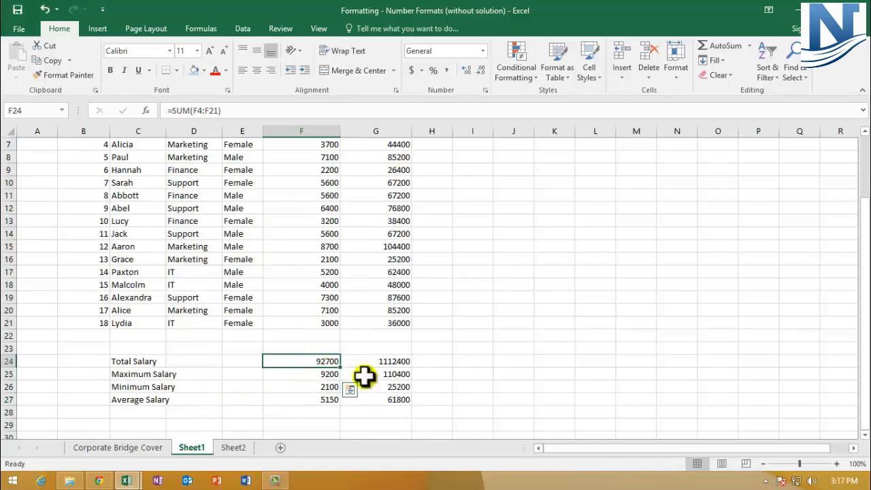
{"action": "left_click_drag", "start_coordinate": [364, 377], "coordinate": [384, 399]}
{"action": "scroll", "coordinate": [384, 399], "scroll_direction": "up", "scroll_amount": 2}
{"action": "left_click", "coordinate": [401, 170]}
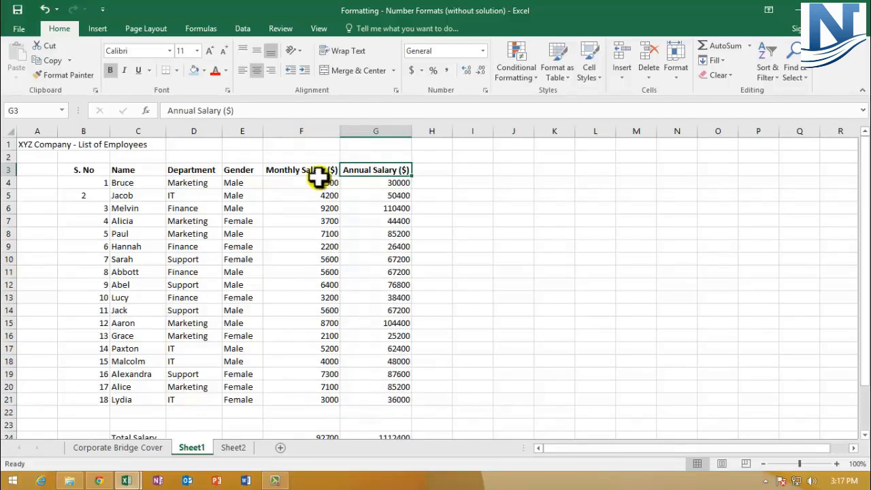
{"action": "left_click", "coordinate": [313, 170]}
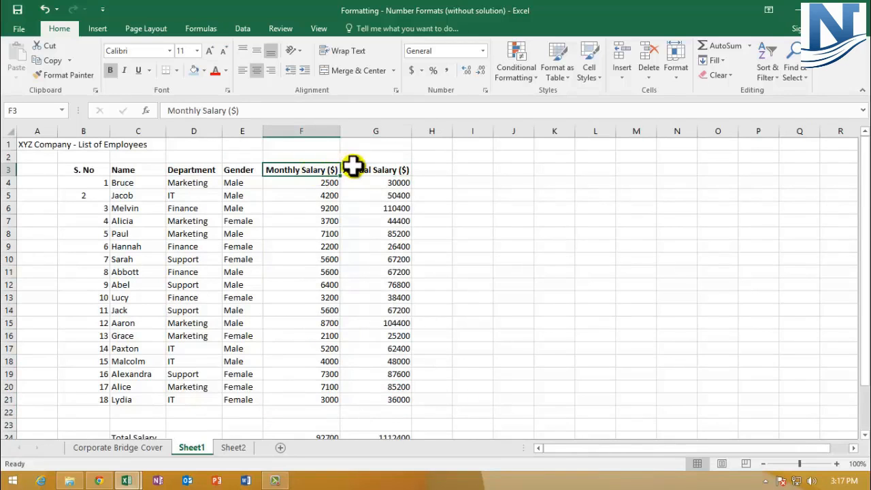
{"action": "left_click", "coordinate": [353, 167]}
{"action": "left_click_drag", "start_coordinate": [326, 184], "coordinate": [323, 402]}
{"action": "left_click_drag", "start_coordinate": [394, 183], "coordinate": [383, 393]}
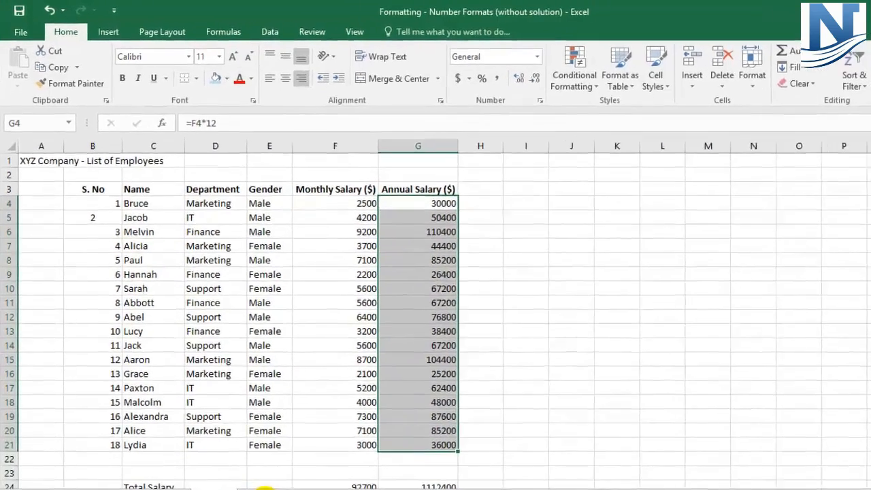
- Switch to Sheet2 and enter the heading Currency in C2 under the Number Formats title
{"action": "left_click", "coordinate": [266, 489]}
{"action": "left_click", "coordinate": [249, 193]}
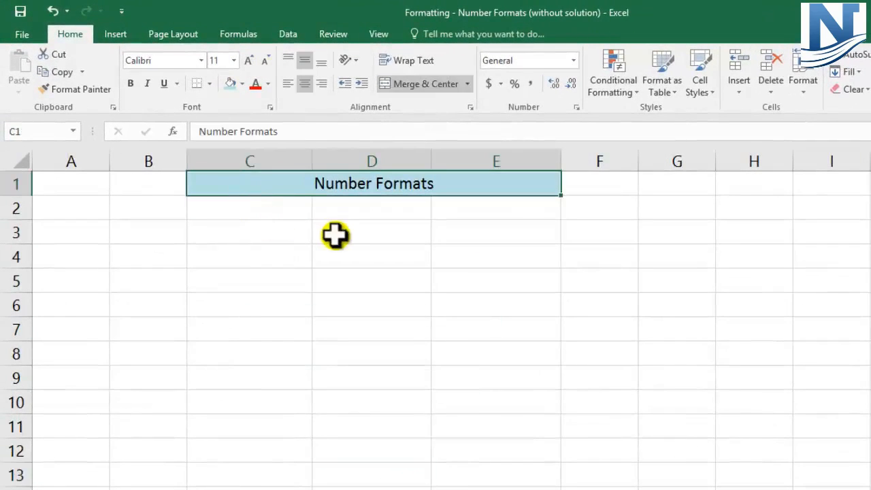
{"action": "left_click", "coordinate": [283, 213]}
{"action": "left_click", "coordinate": [337, 211]}
{"action": "left_click", "coordinate": [489, 210]}
{"action": "left_click", "coordinate": [251, 208]}
{"action": "double_click", "coordinate": [250, 209]}
{"action": "type", "text": "C"}
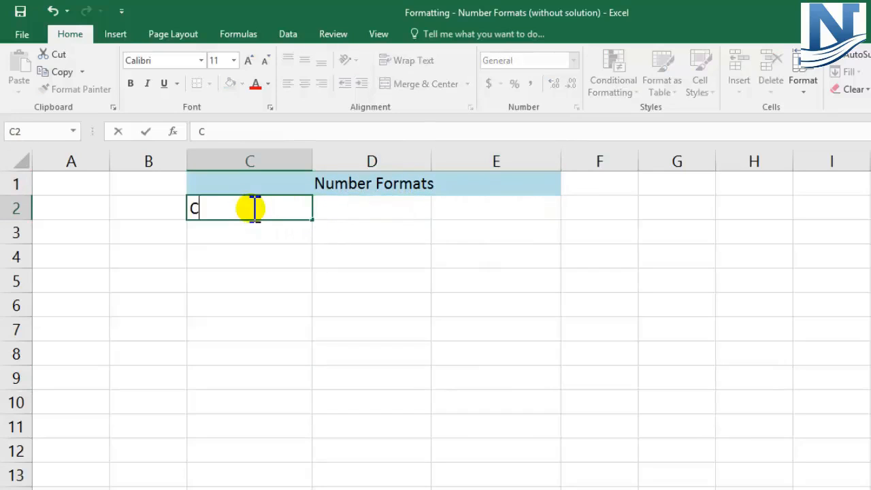
{"action": "type", "text": "urrency"}
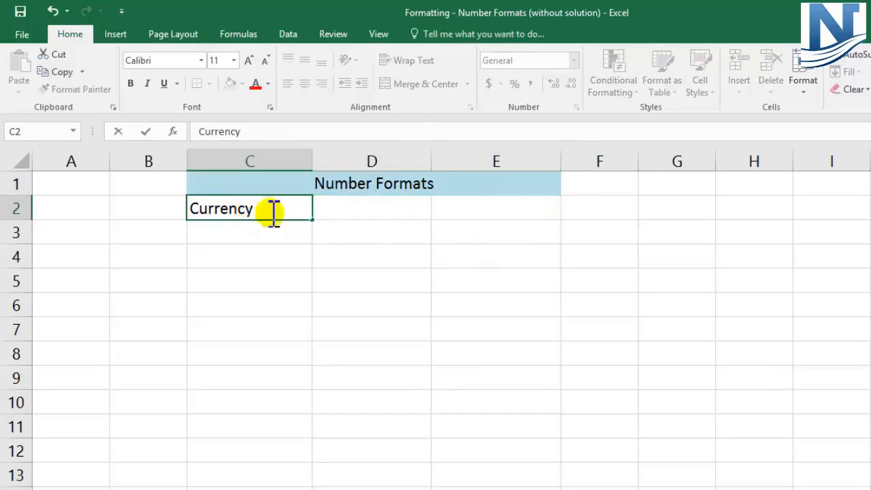
- Enter the headings Comma in D2 and Percentage in E2
{"action": "left_click", "coordinate": [369, 209]}
{"action": "double_click", "coordinate": [368, 208]}
{"action": "type", "text": "C"}
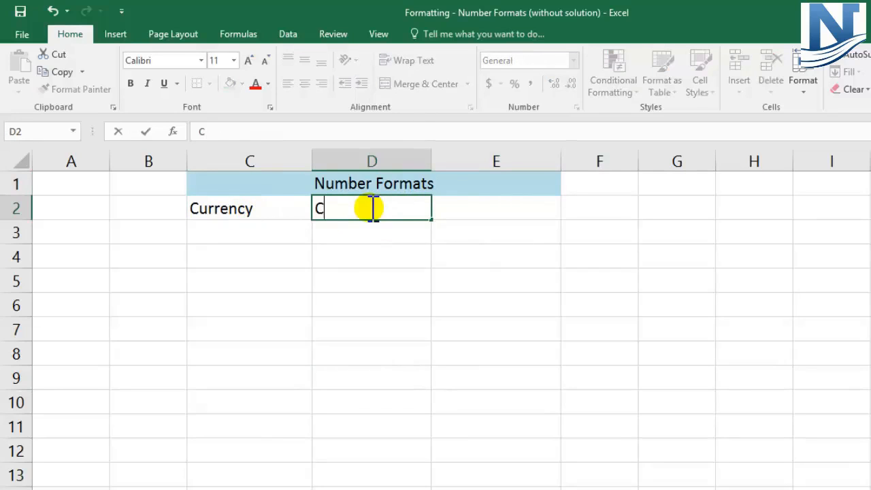
{"action": "type", "text": "omma"}
{"action": "key", "text": "Tab"}
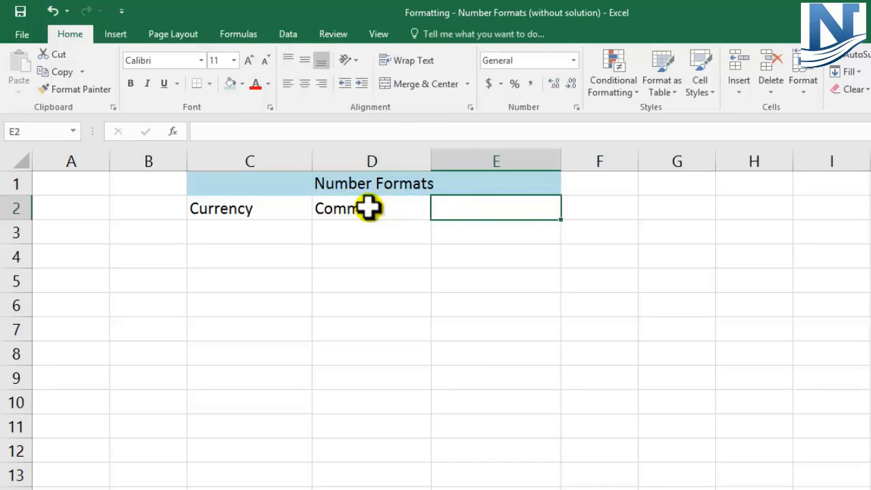
{"action": "type", "text": "Percentage"}
- Enter 100 in both C3 and C4, and apply the dollar Accounting number format to C3
{"action": "left_click", "coordinate": [237, 223]}
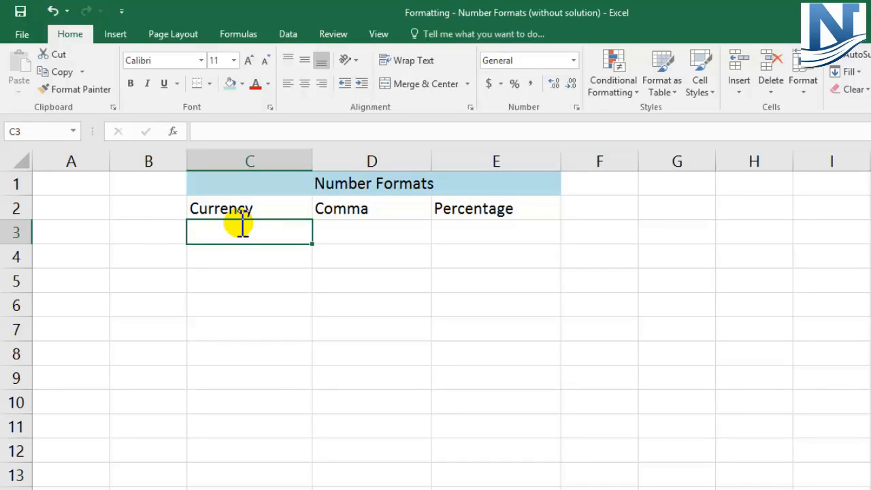
{"action": "type", "text": "100"}
{"action": "key", "text": "Return"}
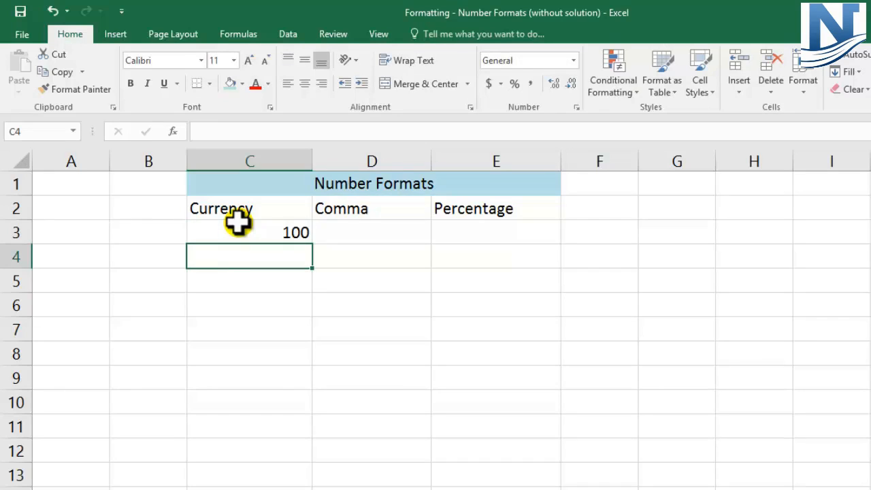
{"action": "type", "text": "1"}
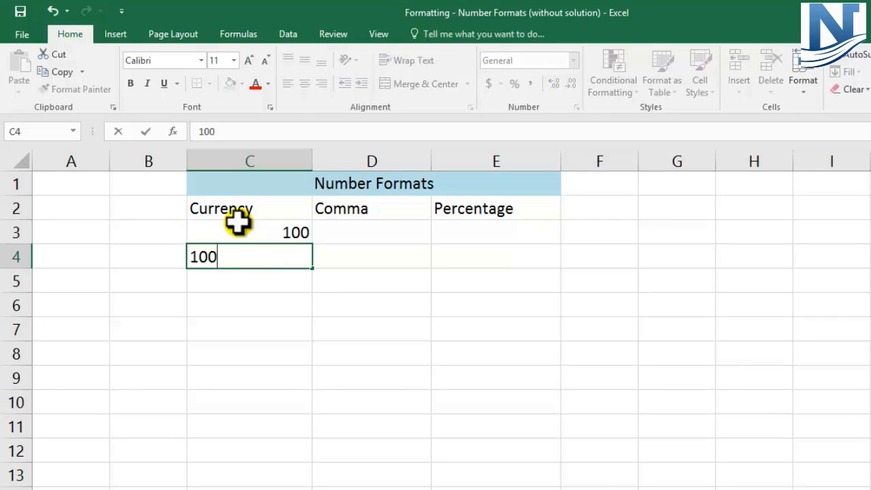
{"action": "type", "text": "00"}
{"action": "key", "text": "Return"}
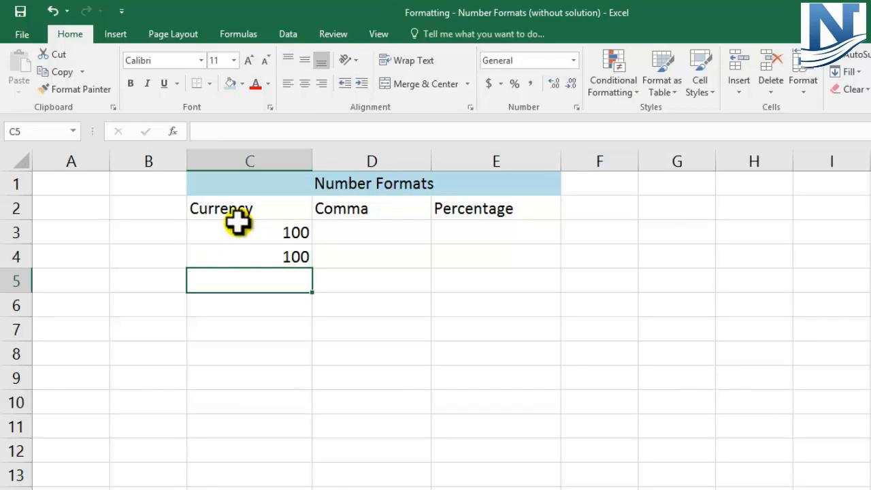
{"action": "left_click", "coordinate": [202, 229]}
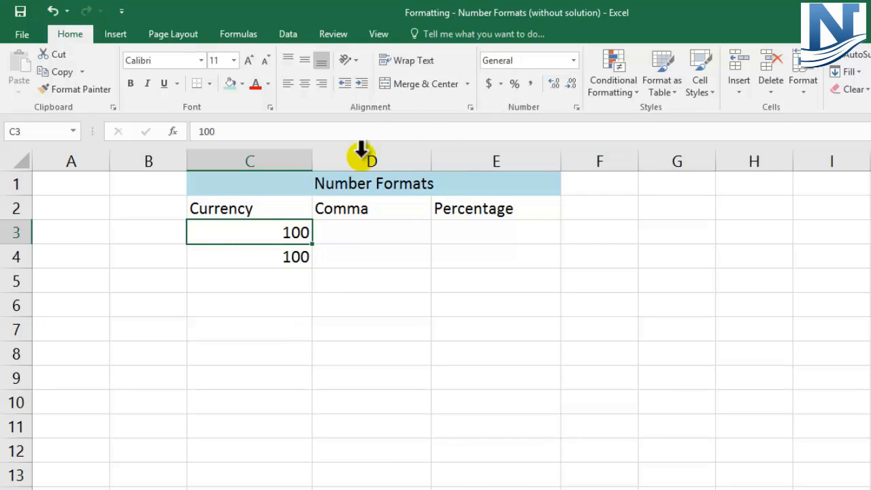
{"action": "left_click", "coordinate": [488, 84]}
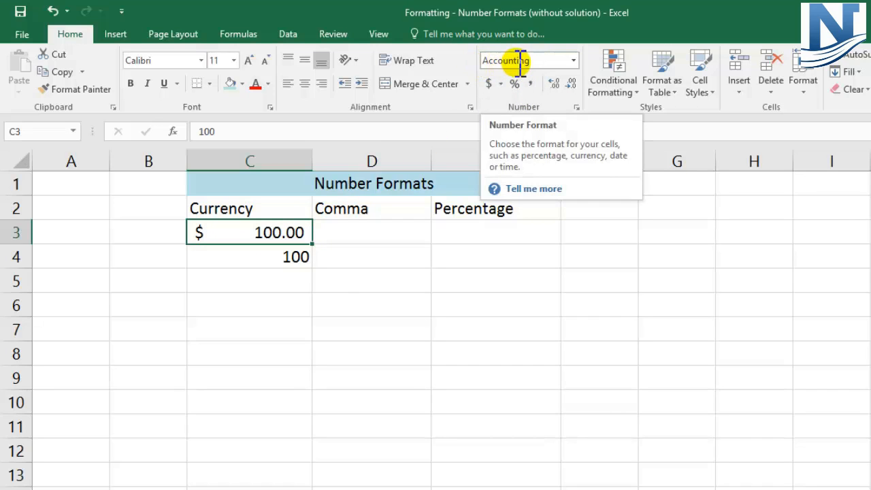
- Format C4 as Currency with the $ symbol and two decimal places, browsing the available currency symbols before applying it
{"action": "left_click", "coordinate": [257, 256]}
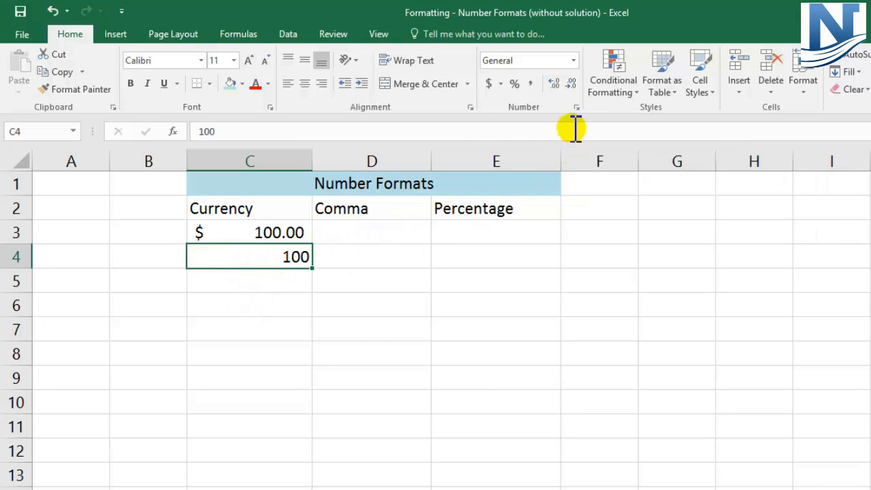
{"action": "left_click", "coordinate": [576, 107]}
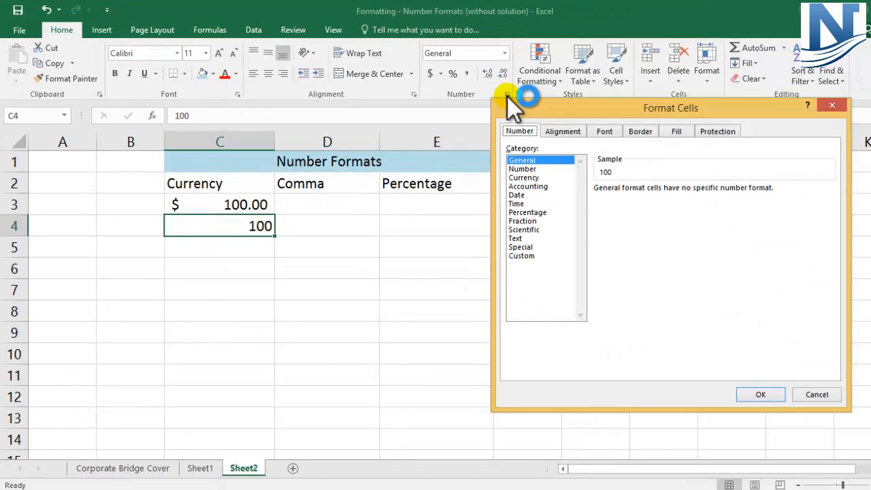
{"action": "left_click", "coordinate": [518, 179]}
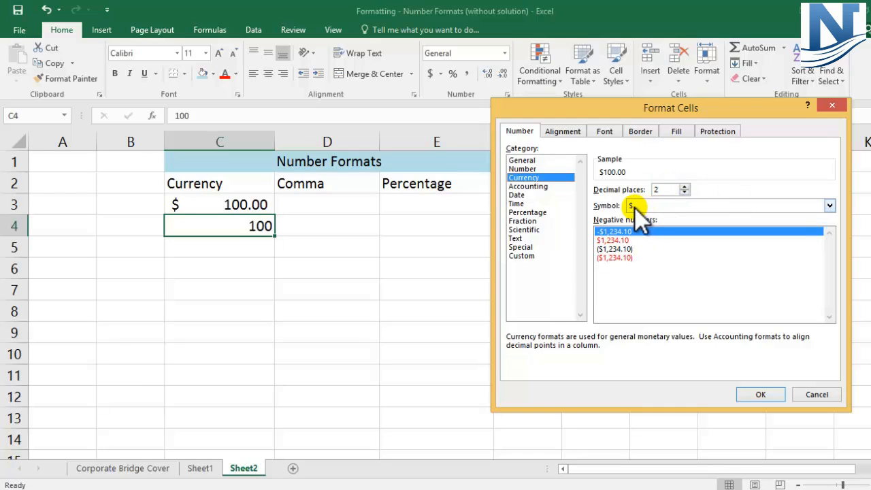
{"action": "left_click", "coordinate": [832, 206]}
{"action": "left_click", "coordinate": [832, 228]}
{"action": "mouse_move", "coordinate": [832, 230]}
{"action": "left_mouse_down"}
{"action": "mouse_move", "coordinate": [831, 252]}
{"action": "mouse_move", "coordinate": [832, 224]}
{"action": "left_mouse_up"}
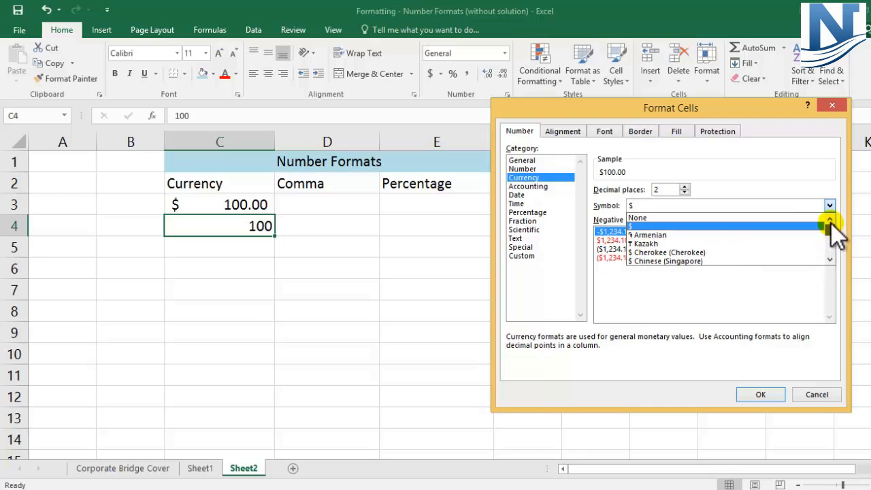
{"action": "scroll", "coordinate": [728, 256], "scroll_direction": "down", "scroll_amount": 5}
{"action": "scroll", "coordinate": [729, 256], "scroll_direction": "down", "scroll_amount": 1}
{"action": "left_click", "coordinate": [832, 205]}
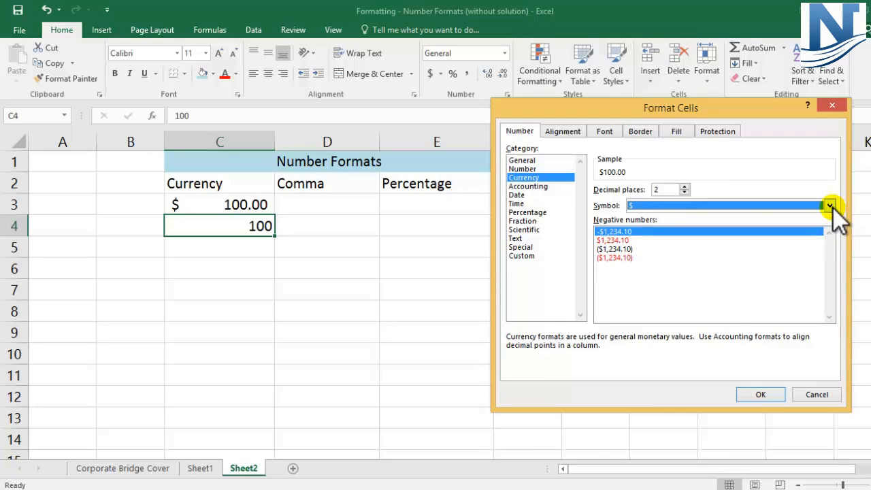
{"action": "left_click", "coordinate": [657, 207]}
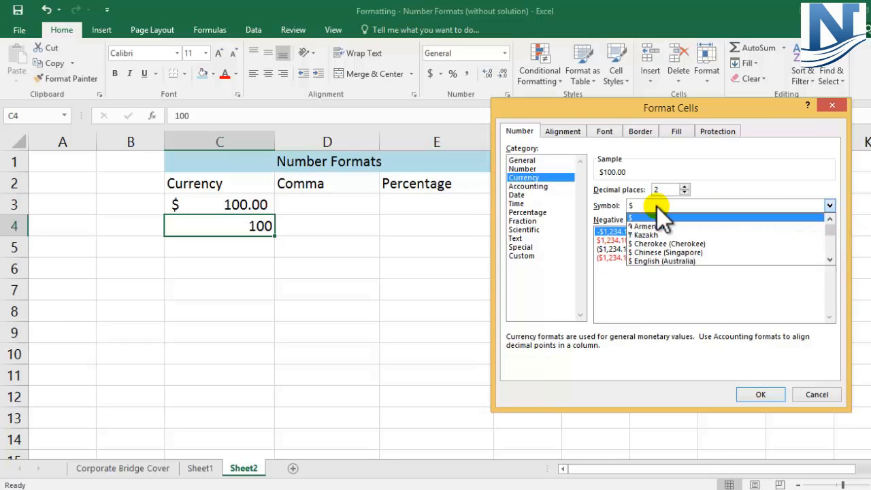
{"action": "left_click", "coordinate": [657, 206]}
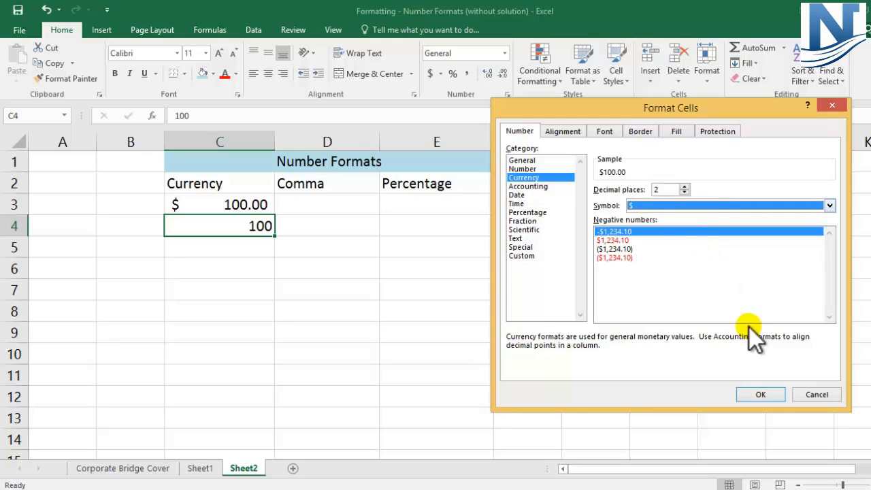
{"action": "left_click", "coordinate": [760, 397]}
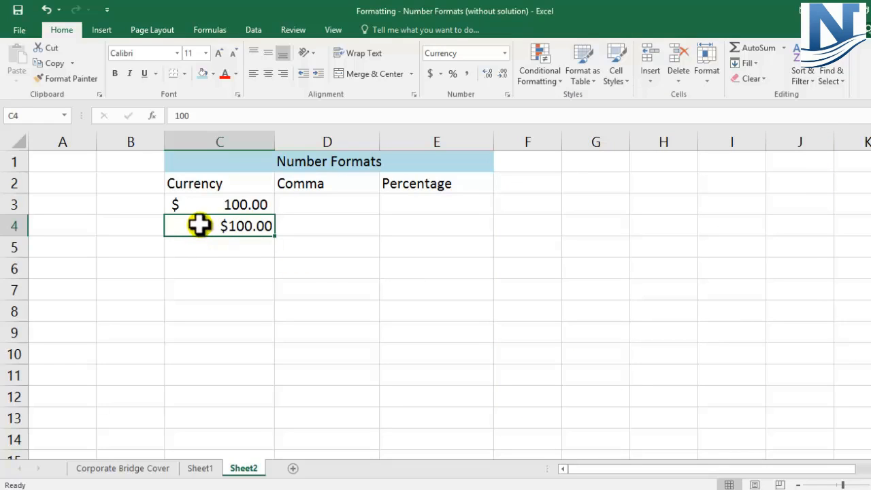
- Compare the formats of C3 and C4, and increase C3 to five decimal places
{"action": "left_click", "coordinate": [209, 205]}
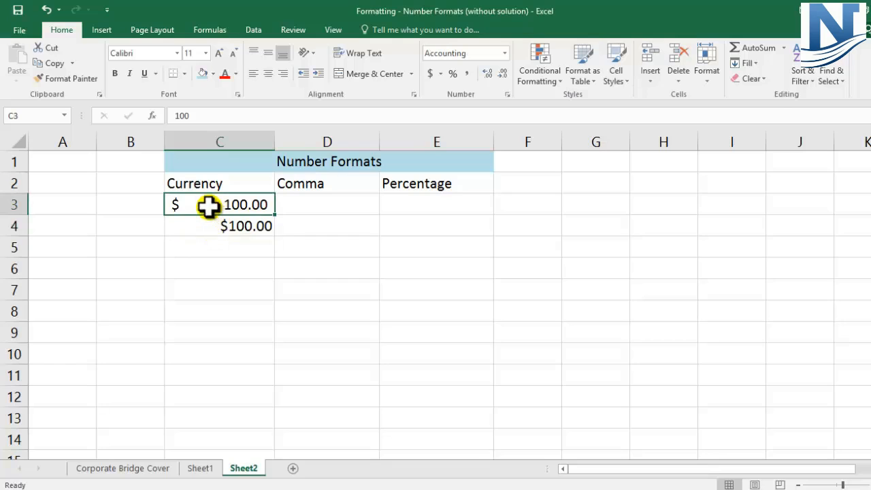
{"action": "left_click", "coordinate": [237, 231]}
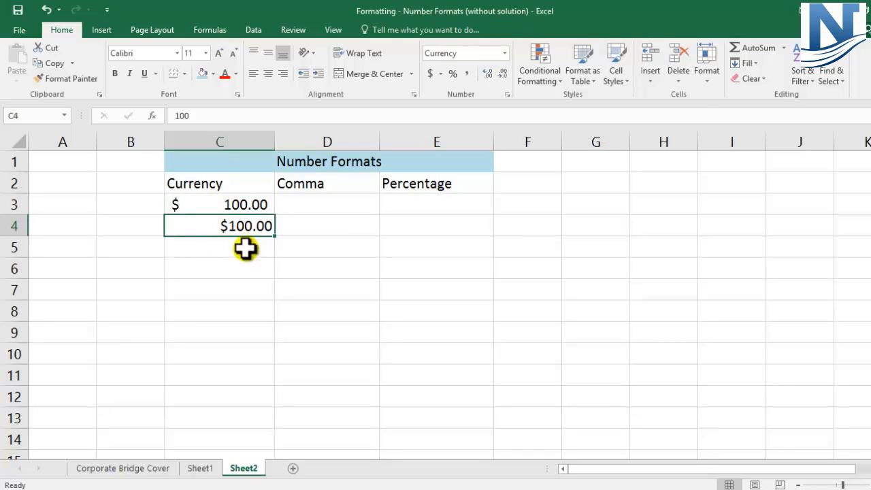
{"action": "left_click", "coordinate": [249, 205]}
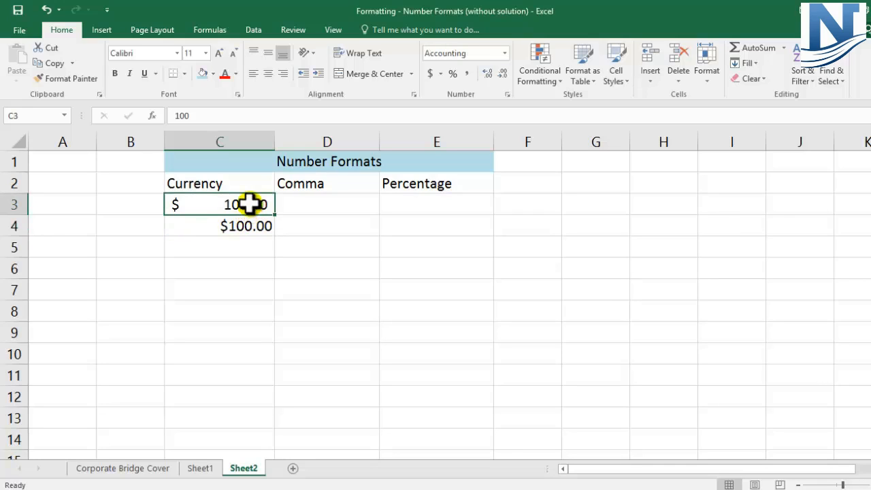
{"action": "left_click", "coordinate": [490, 73]}
{"action": "left_click", "coordinate": [490, 74]}
{"action": "left_click", "coordinate": [490, 74]}
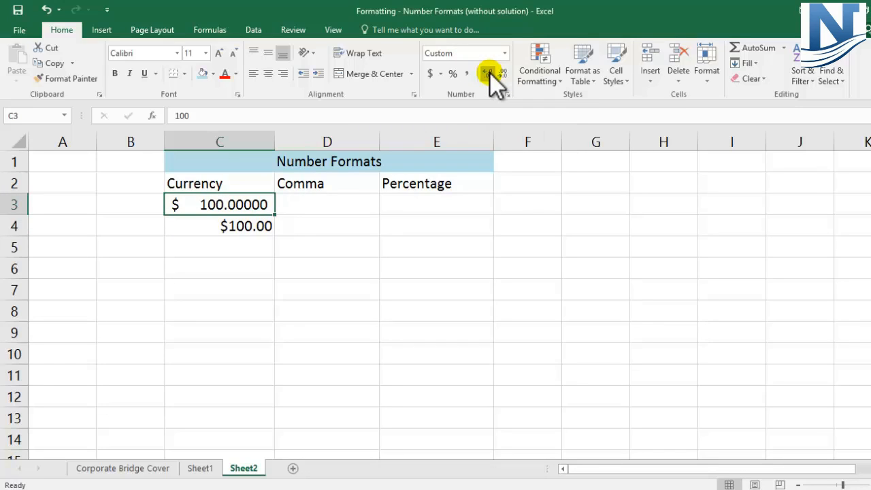
- Reduce the Accounting value in C3 to no decimal places
{"action": "left_click", "coordinate": [506, 76]}
{"action": "left_click", "coordinate": [506, 75]}
{"action": "left_click", "coordinate": [506, 75]}
{"action": "left_click", "coordinate": [506, 75]}
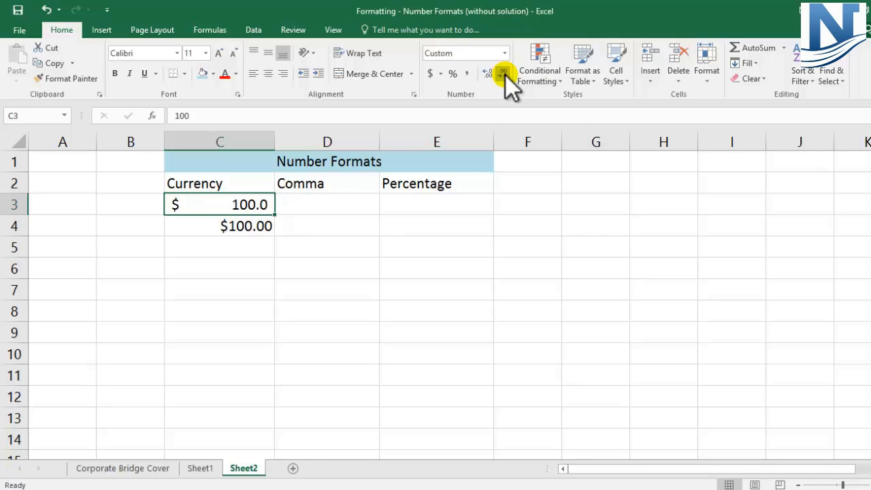
{"action": "left_click", "coordinate": [505, 76]}
- Add two decimal places to the Currency value in C4, and reduce it to no decimal places
{"action": "left_click", "coordinate": [220, 226]}
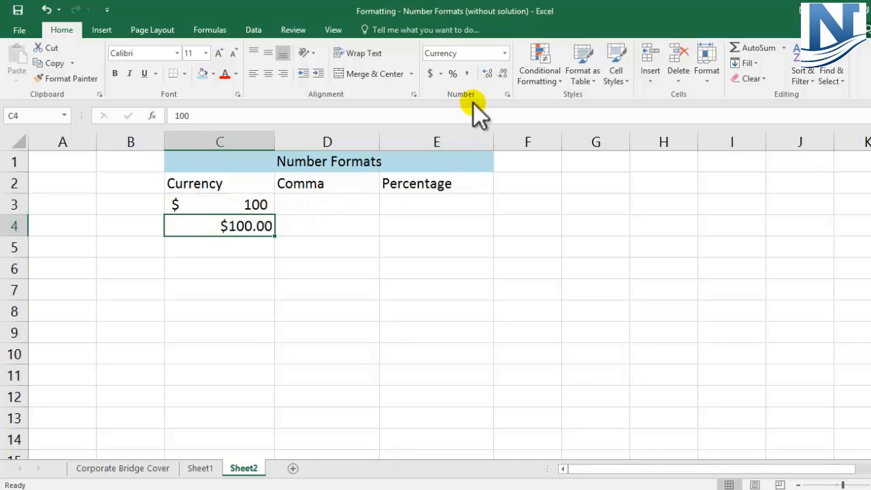
{"action": "left_click", "coordinate": [489, 73]}
{"action": "left_click", "coordinate": [490, 73]}
{"action": "left_click", "coordinate": [504, 76]}
{"action": "left_click", "coordinate": [504, 75]}
{"action": "left_click", "coordinate": [504, 75]}
{"action": "left_click", "coordinate": [504, 76]}
{"action": "left_click_drag", "start_coordinate": [226, 182], "coordinate": [222, 216]}
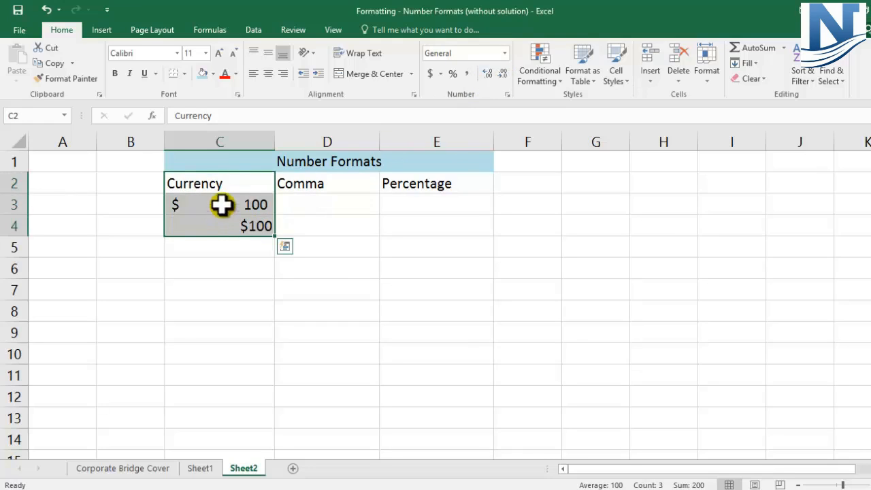
{"action": "left_click", "coordinate": [219, 183]}
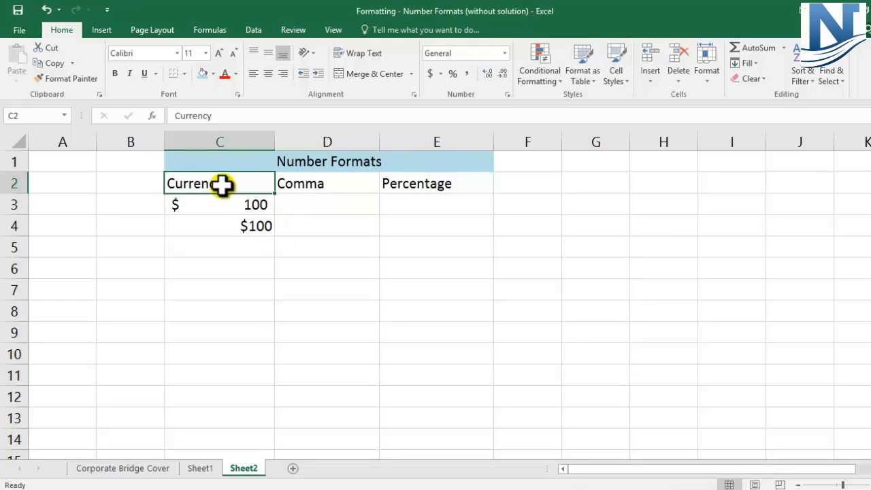
{"action": "left_click", "coordinate": [318, 181]}
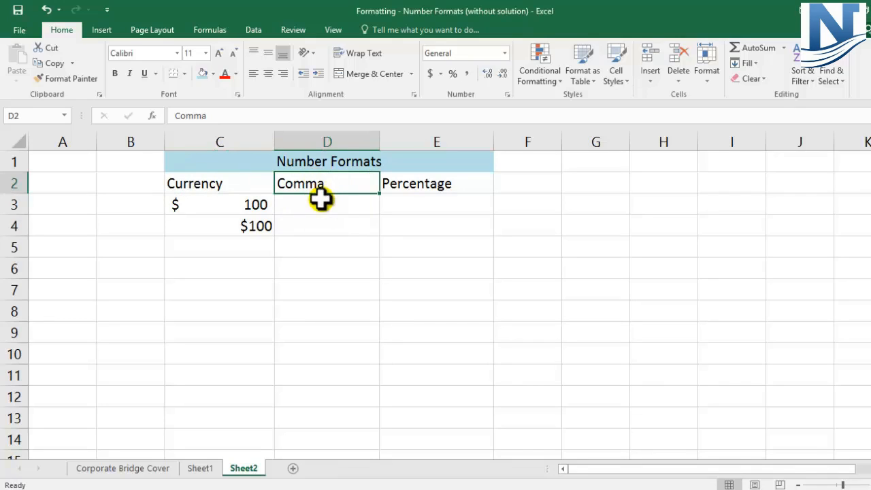
- Enter 564875256 in D3 under the Comma heading and apply the Comma style to it
{"action": "left_click", "coordinate": [319, 200]}
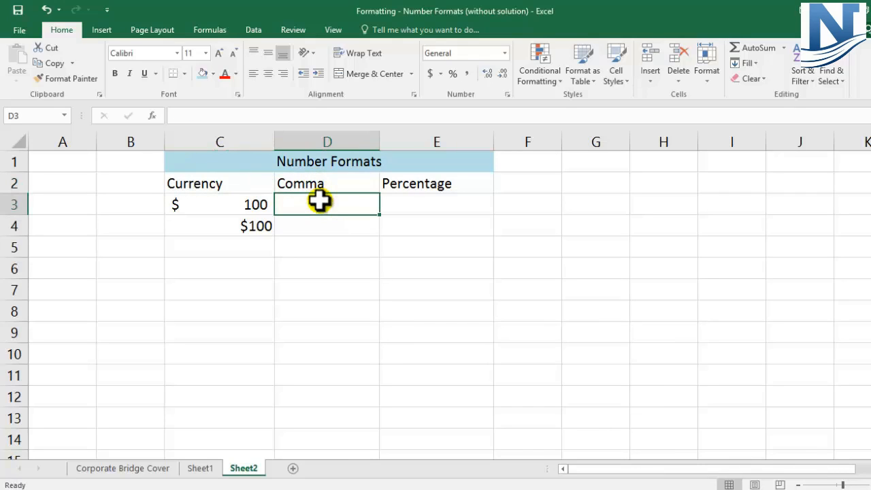
{"action": "type", "text": "564875256"}
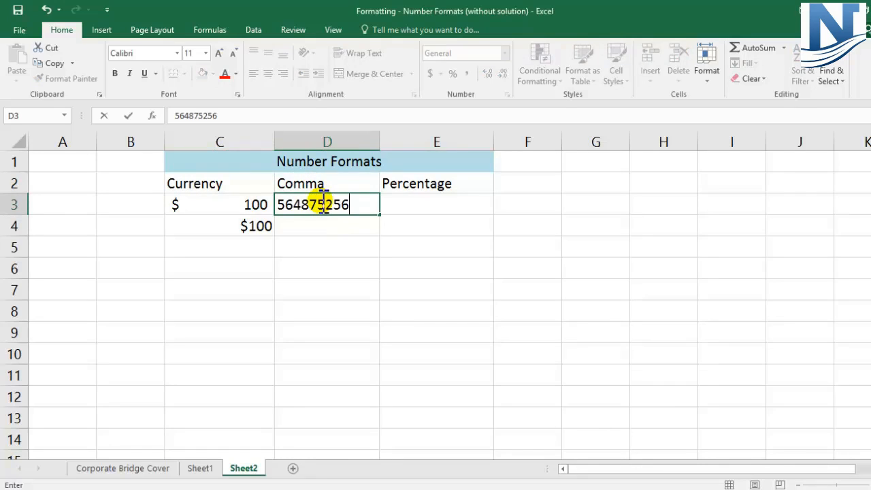
{"action": "key", "text": "Return"}
{"action": "left_click", "coordinate": [328, 210]}
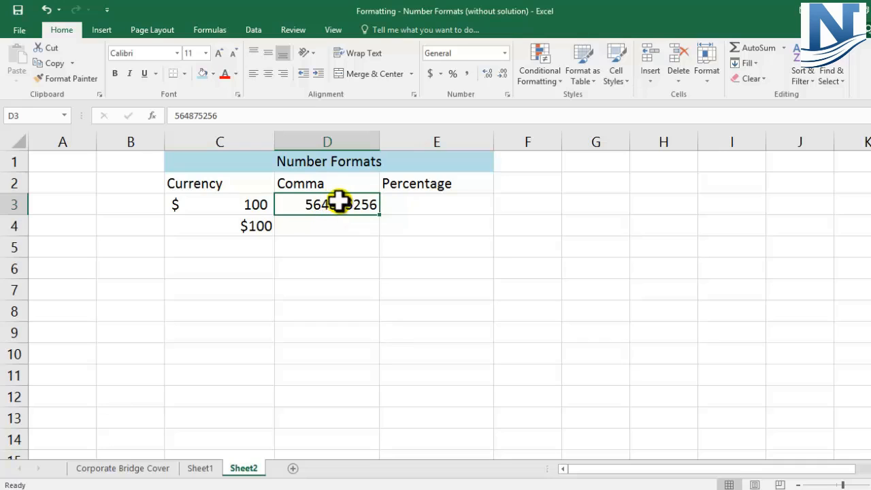
{"action": "left_click", "coordinate": [469, 74]}
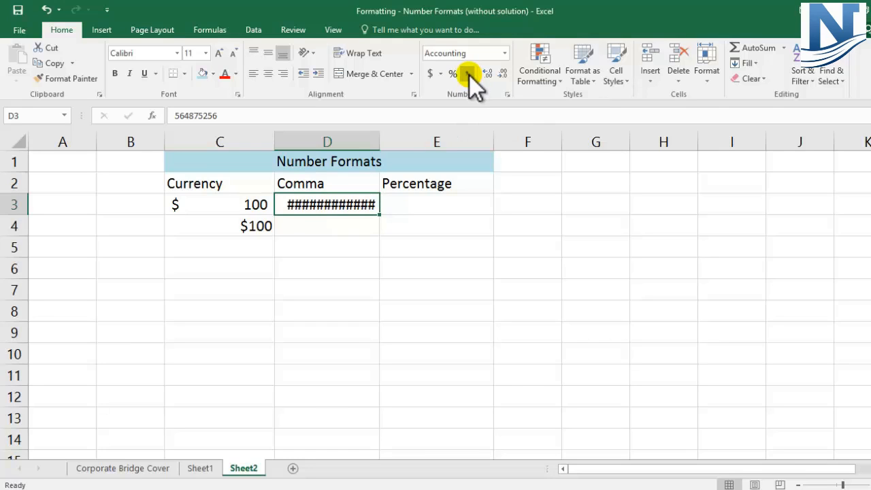
- Widen column D to fit the comma-formatted number and reduce D3 to no decimal places
{"action": "left_click_drag", "start_coordinate": [379, 138], "coordinate": [401, 139]}
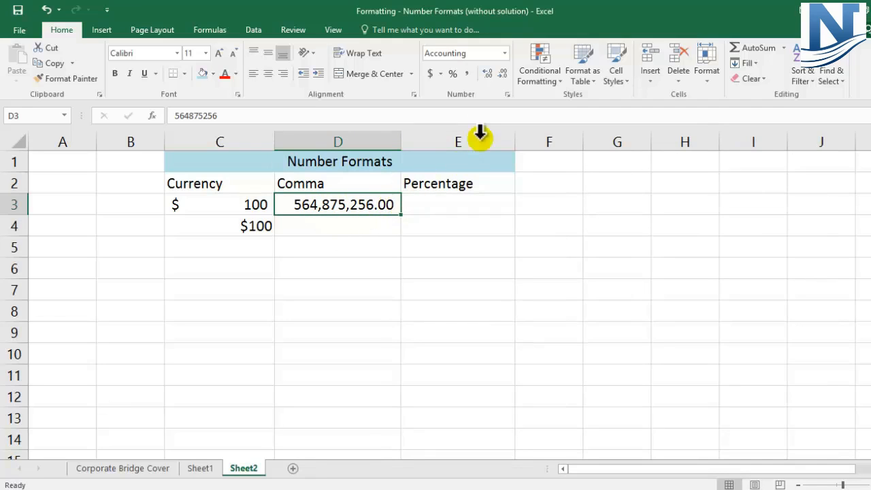
{"action": "left_click", "coordinate": [502, 77]}
{"action": "left_click", "coordinate": [501, 77]}
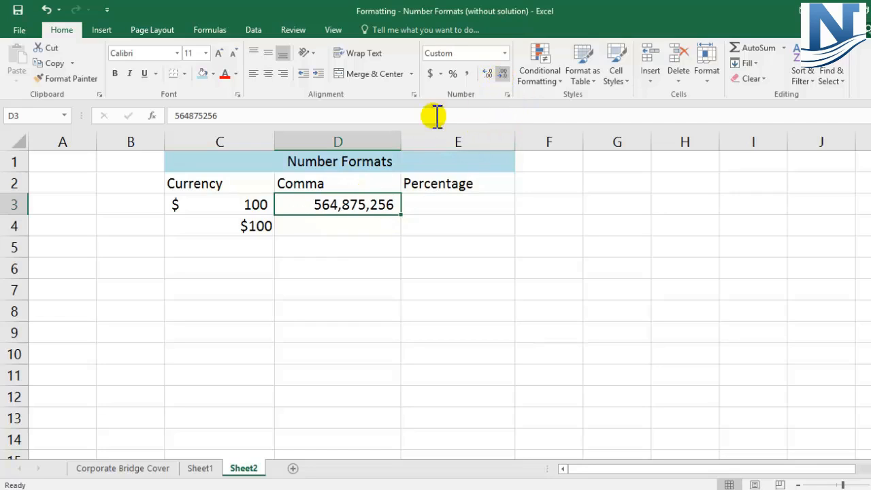
- Replace the number in D3 with 10000
{"action": "left_click", "coordinate": [367, 210]}
{"action": "key", "text": "Delete"}
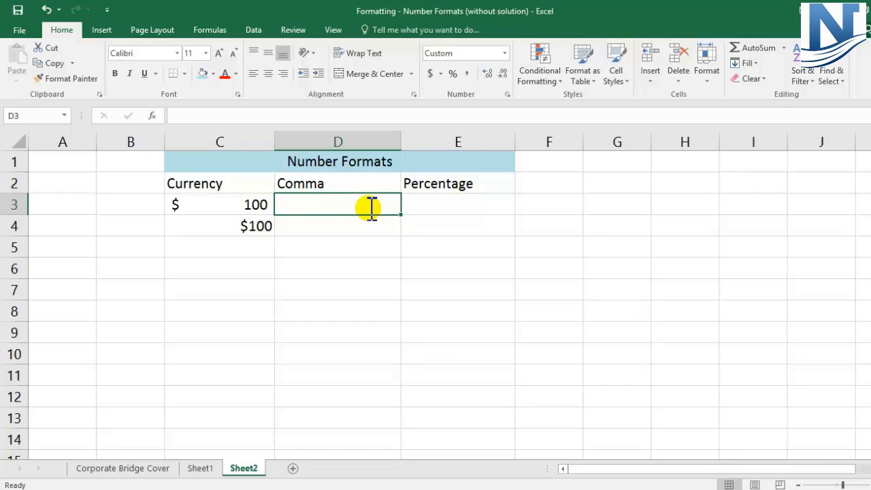
{"action": "type", "text": "10000"}
{"action": "left_click", "coordinate": [387, 258]}
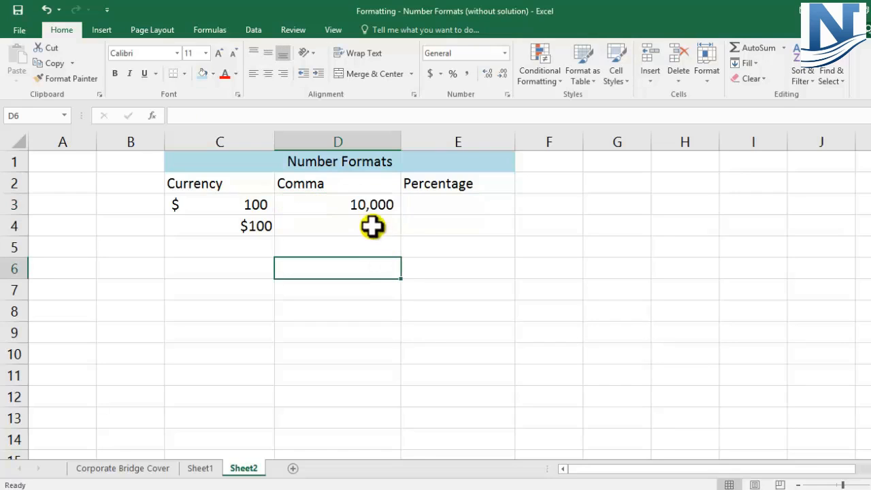
{"action": "left_click", "coordinate": [360, 208]}
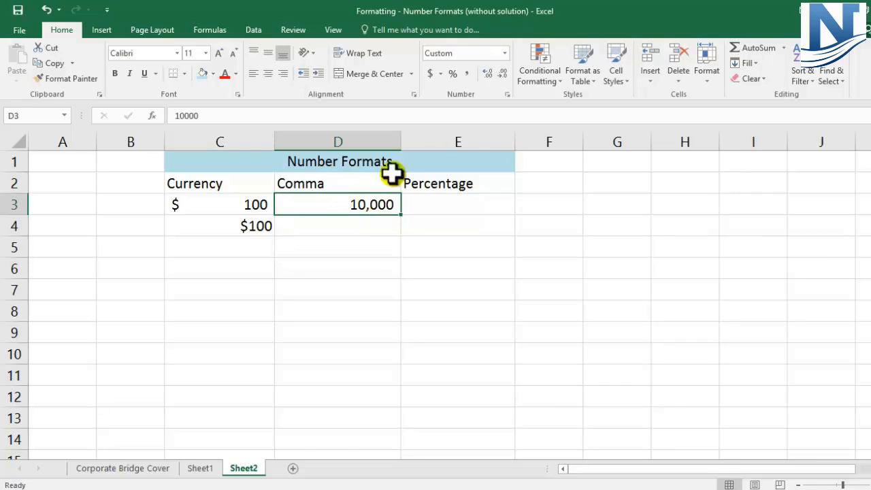
- Reset the number format of D3 to General
{"action": "left_click", "coordinate": [505, 54]}
{"action": "left_click", "coordinate": [502, 77]}
{"action": "left_click", "coordinate": [407, 262]}
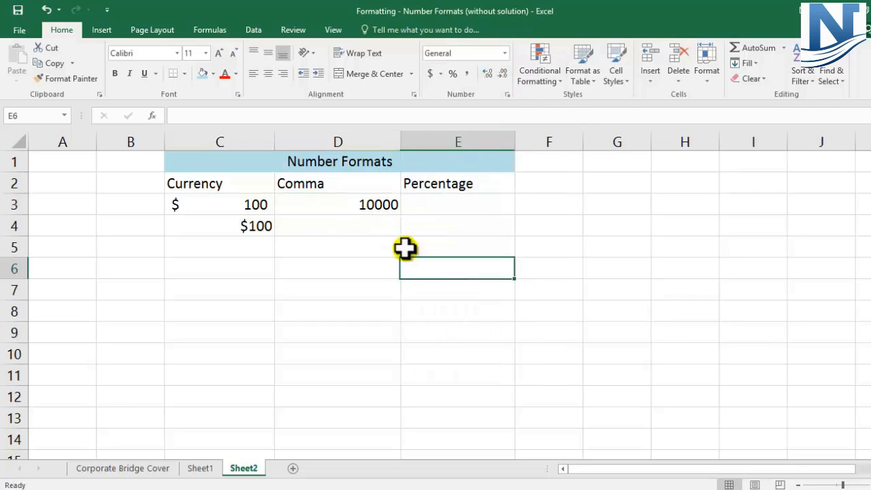
- Apply the Comma style to D3 and reduce it to no decimal places
{"action": "left_click", "coordinate": [347, 206]}
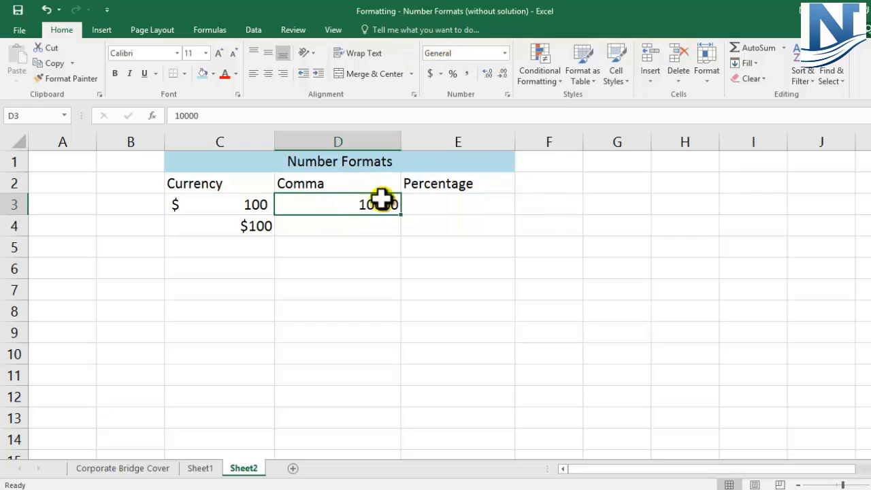
{"action": "left_click", "coordinate": [468, 74]}
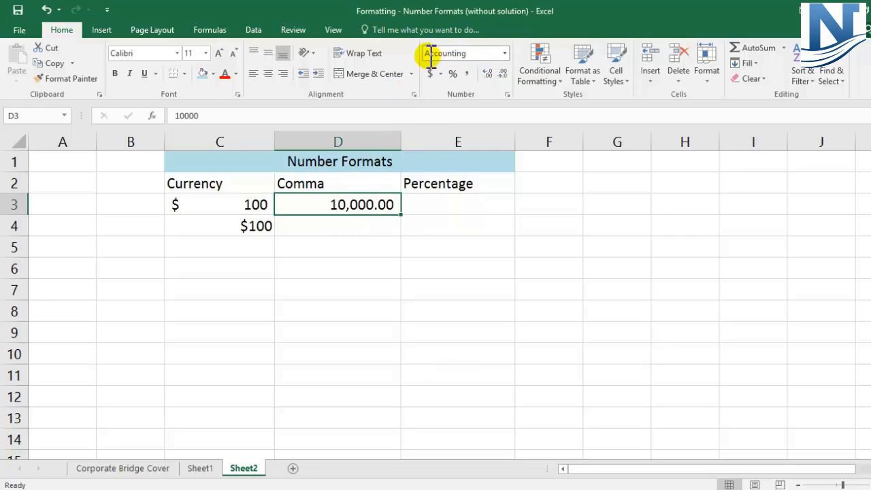
{"action": "left_click", "coordinate": [505, 74]}
{"action": "left_click", "coordinate": [505, 75]}
{"action": "left_click", "coordinate": [364, 242]}
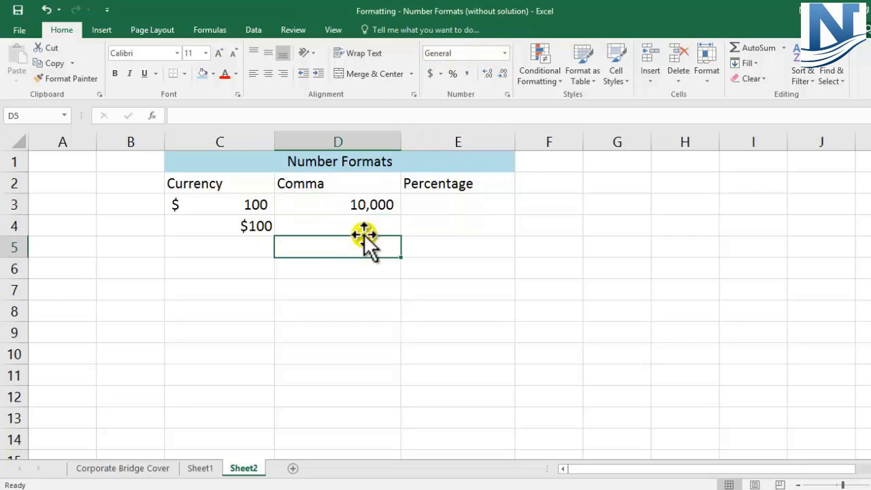
{"action": "left_click", "coordinate": [366, 204]}
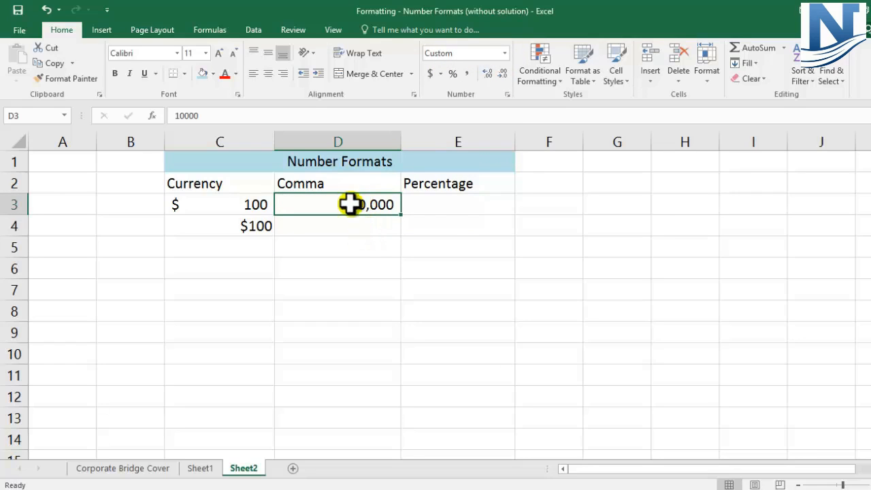
{"action": "left_click", "coordinate": [306, 183]}
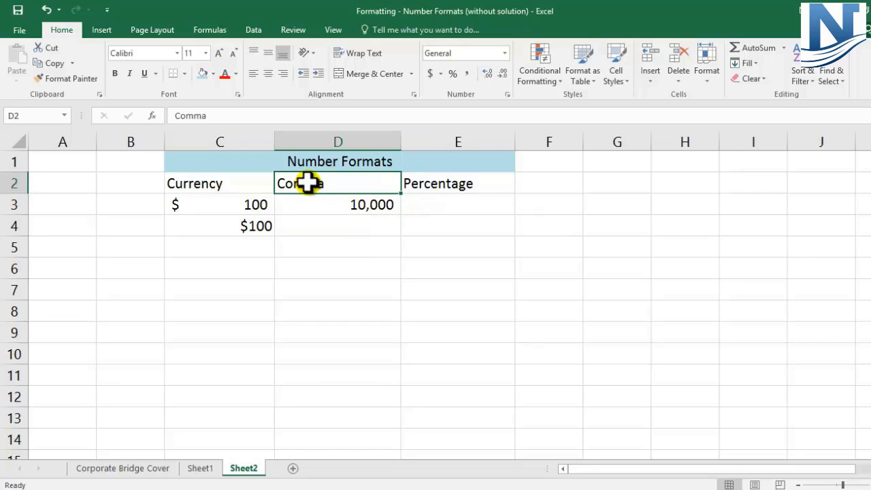
- Enter 10 in E3 under the Percentage heading and apply the Percent style to it
{"action": "left_click", "coordinate": [444, 185]}
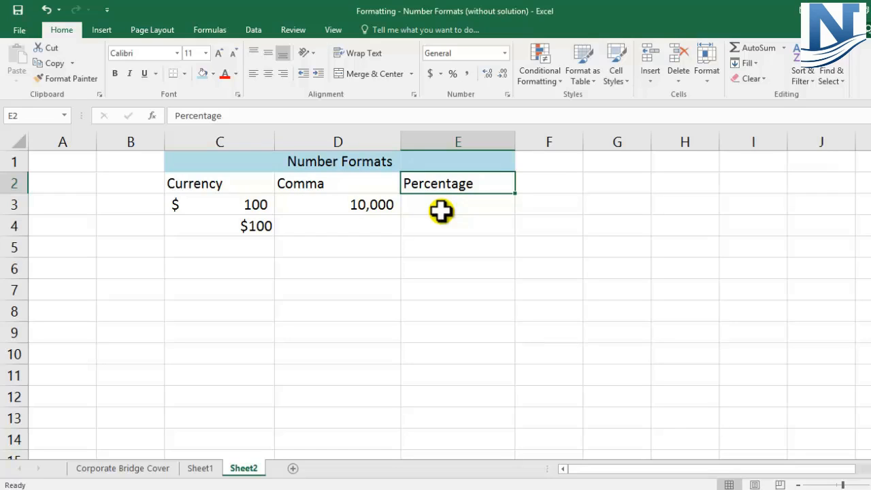
{"action": "left_click", "coordinate": [448, 206]}
{"action": "type", "text": "10"}
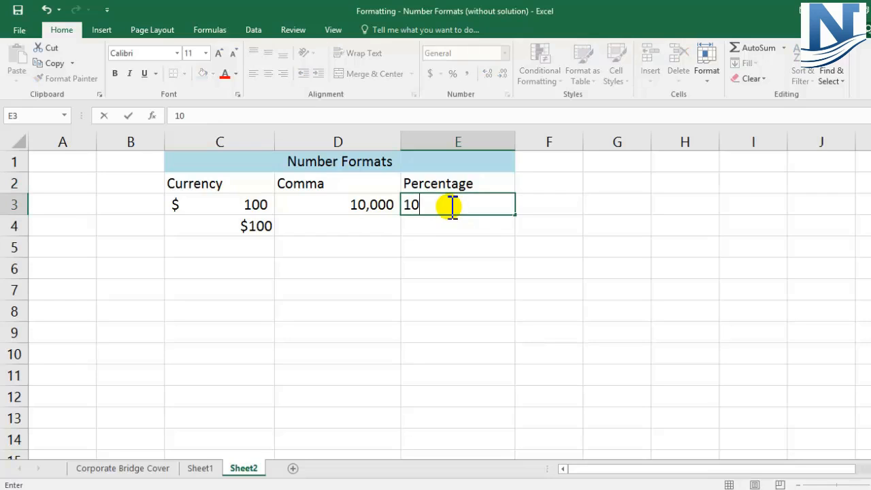
{"action": "left_click", "coordinate": [457, 241]}
{"action": "left_click", "coordinate": [450, 207]}
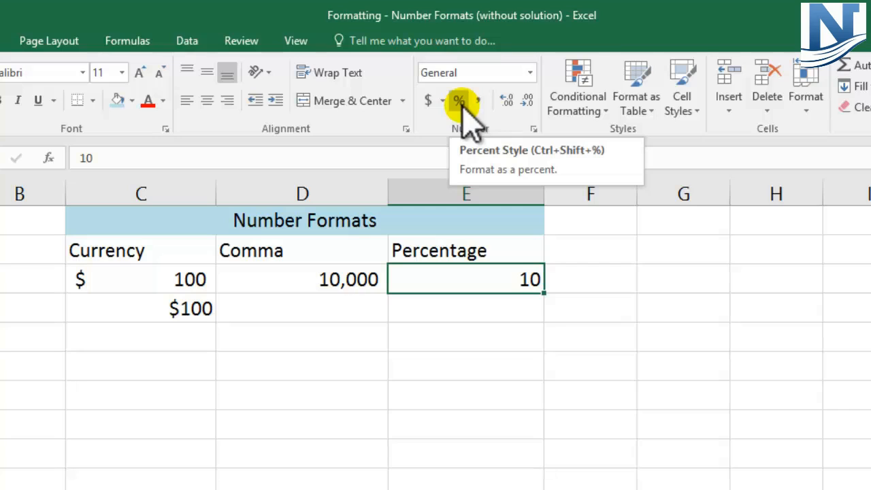
{"action": "left_click", "coordinate": [460, 102]}
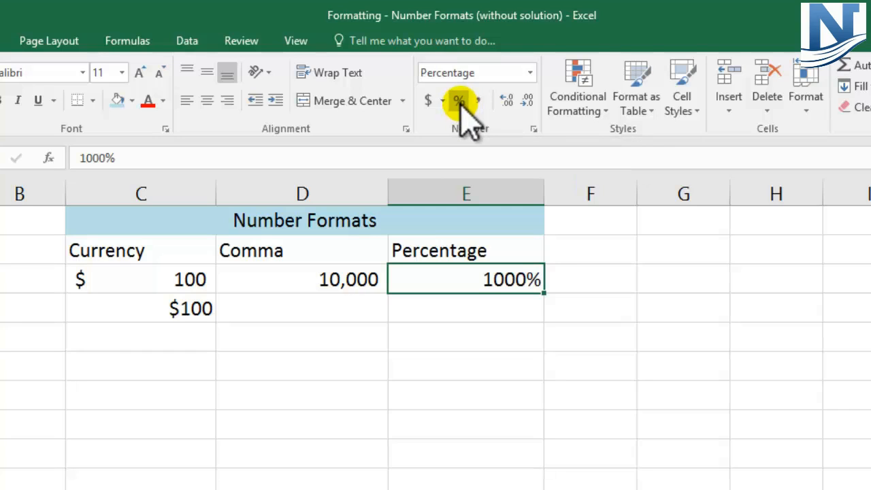
- Enter 1 in E4 and format it with the Percent style
{"action": "left_click", "coordinate": [490, 313]}
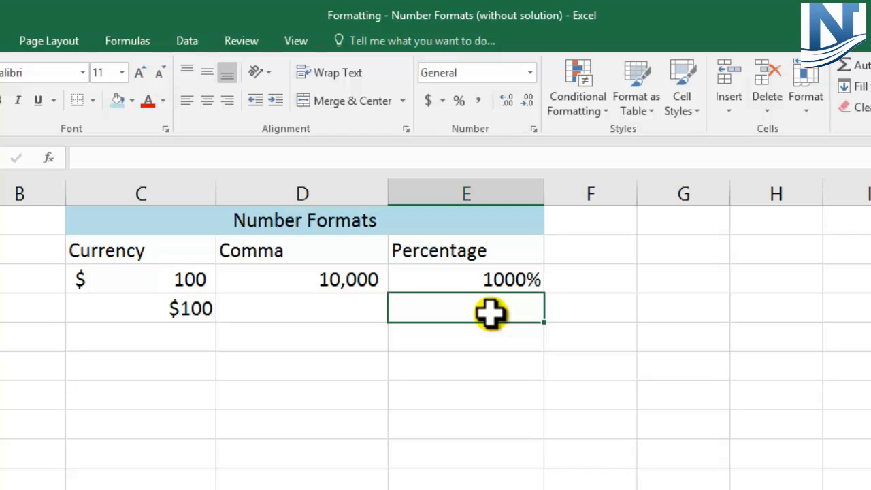
{"action": "type", "text": "1"}
{"action": "key", "text": "Return"}
{"action": "left_click", "coordinate": [497, 314]}
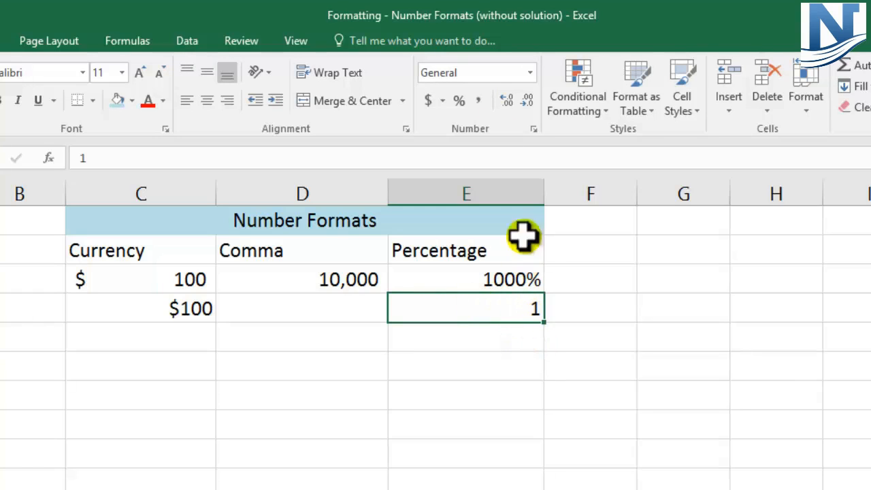
{"action": "left_click", "coordinate": [460, 102]}
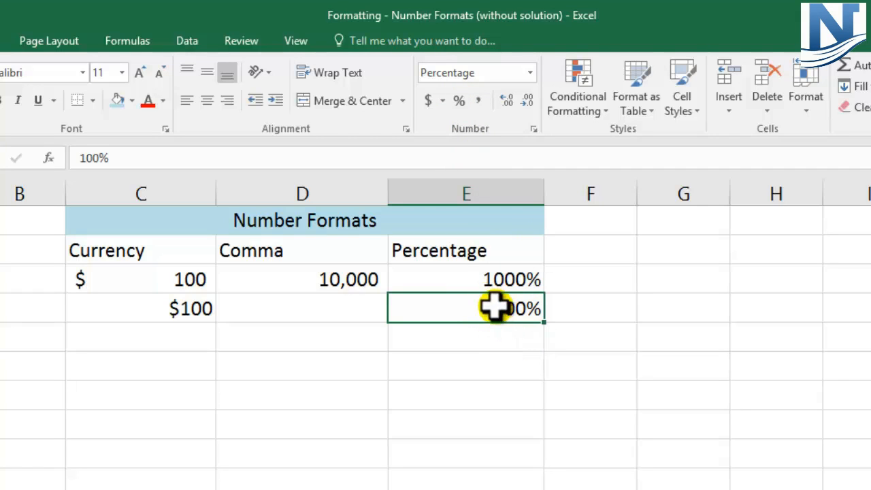
{"action": "left_click", "coordinate": [615, 278]}
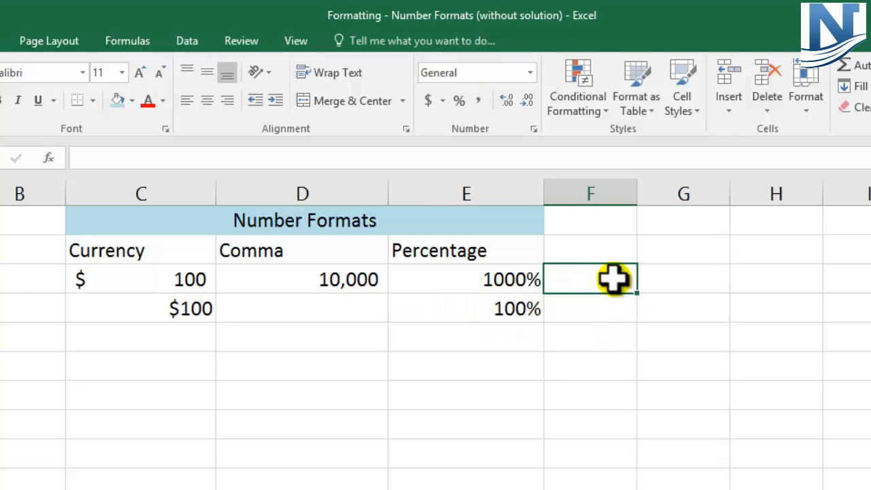
- Enter 0.1 in E5 and format it with the Percent style
{"action": "left_click", "coordinate": [498, 333]}
{"action": "type", "text": "0.1"}
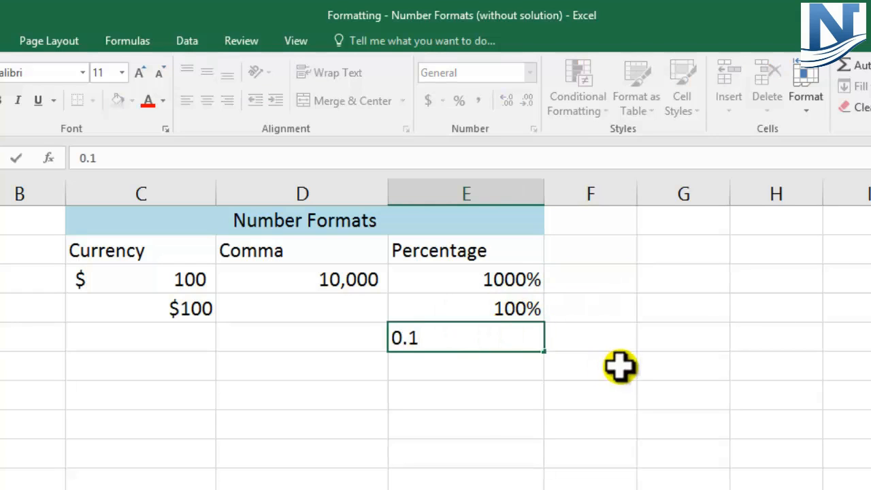
{"action": "key", "text": "Tab"}
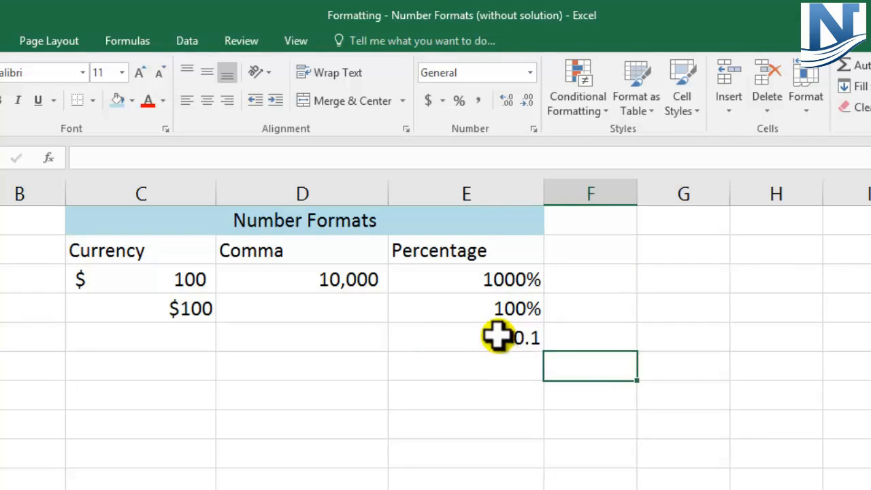
{"action": "left_click", "coordinate": [500, 335]}
{"action": "left_click", "coordinate": [459, 103]}
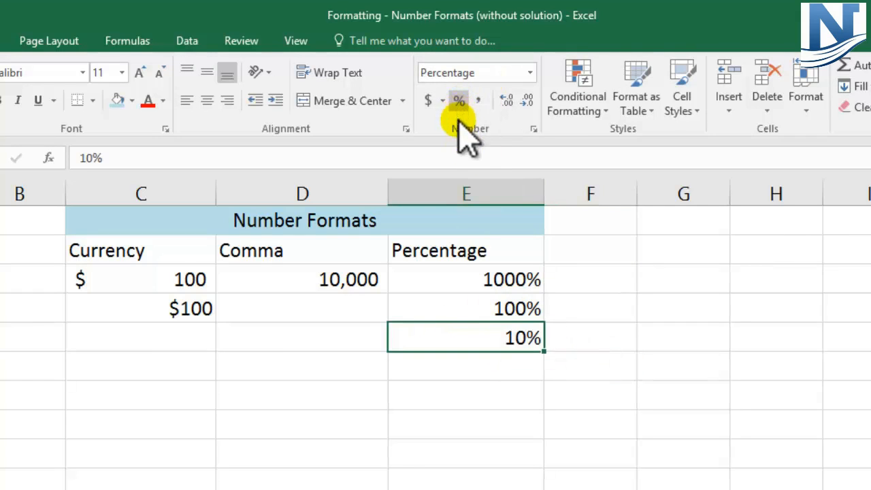
- Enter 10% directly in E6, including the percent sign, and select the whole sample table C1:E6
{"action": "left_click", "coordinate": [495, 371]}
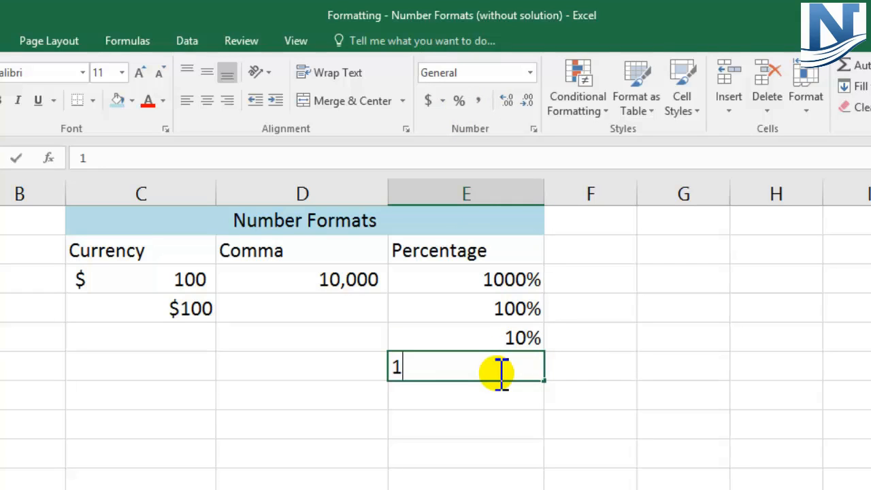
{"action": "type", "text": "10"}
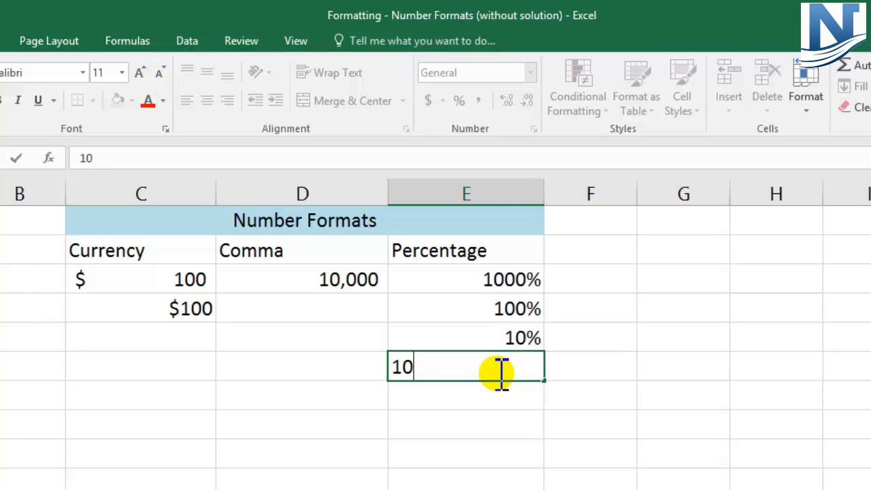
{"action": "type", "text": "%"}
{"action": "key", "text": "Return"}
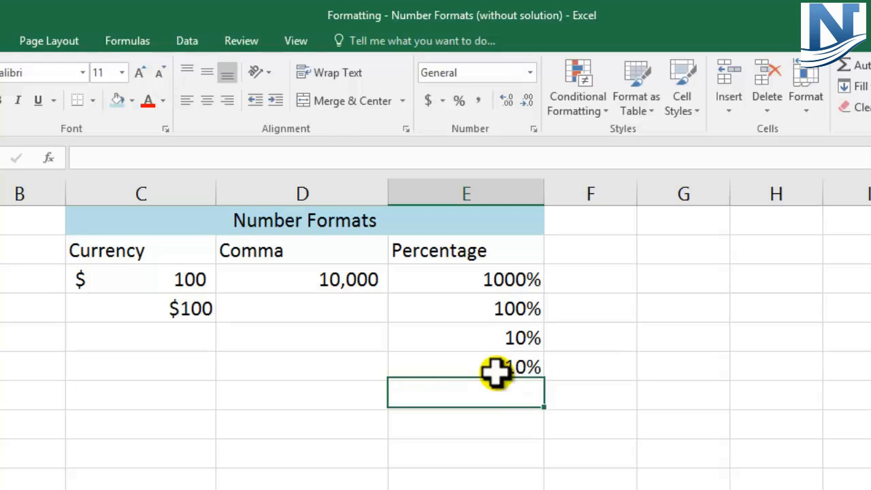
{"action": "left_click", "coordinate": [494, 371]}
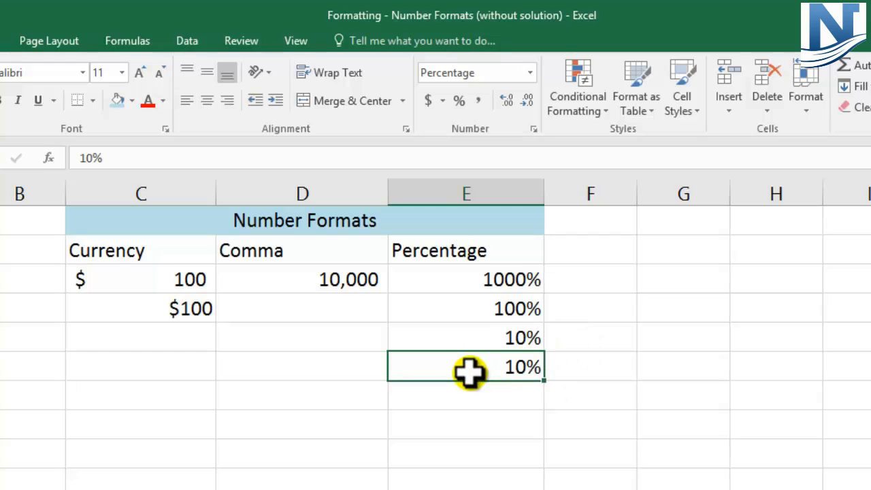
{"action": "left_click_drag", "start_coordinate": [132, 214], "coordinate": [448, 376]}
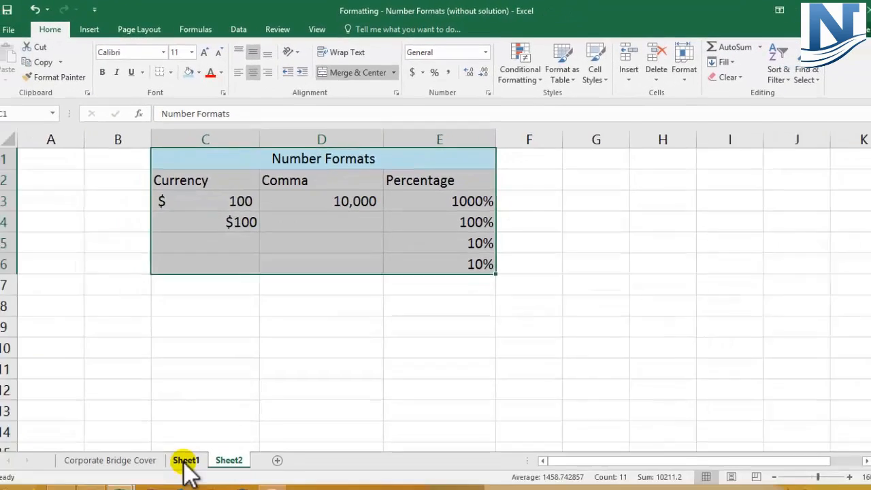
- Switch to Sheet1 and format the monthly salary in F4 with the Currency number format
{"action": "left_click", "coordinate": [189, 461]}
{"action": "left_click", "coordinate": [477, 272]}
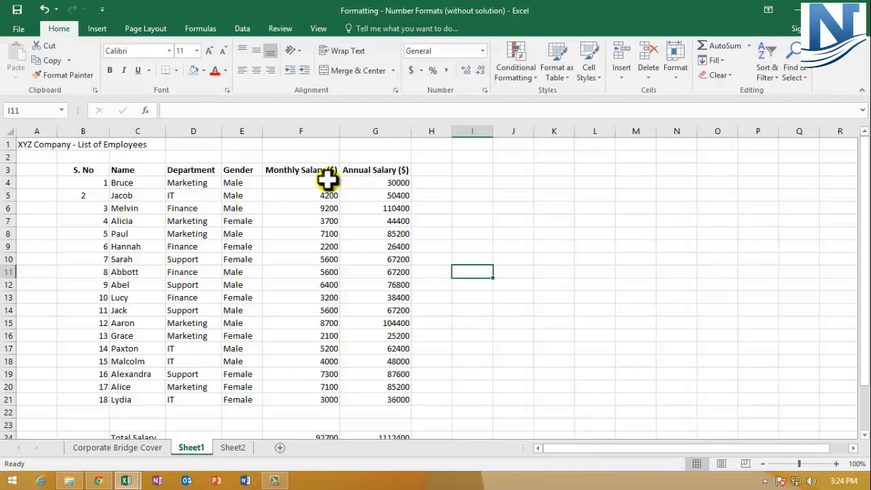
{"action": "left_click", "coordinate": [327, 182]}
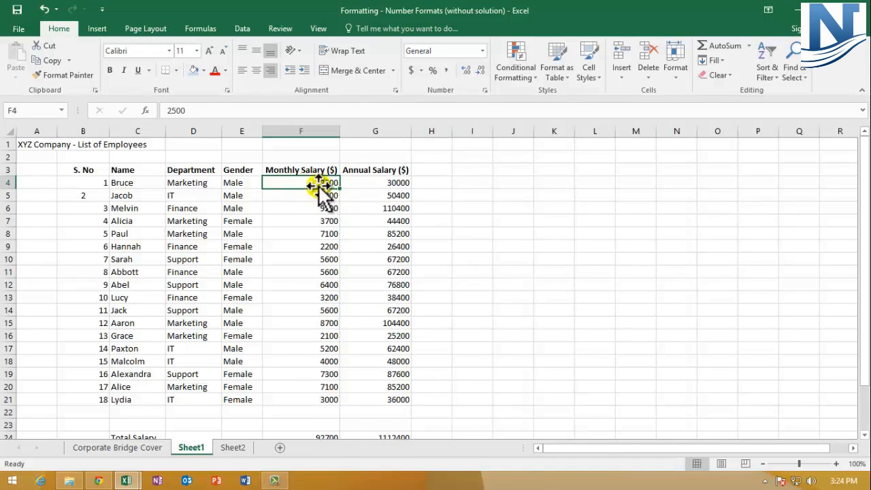
{"action": "right_click", "coordinate": [308, 184]}
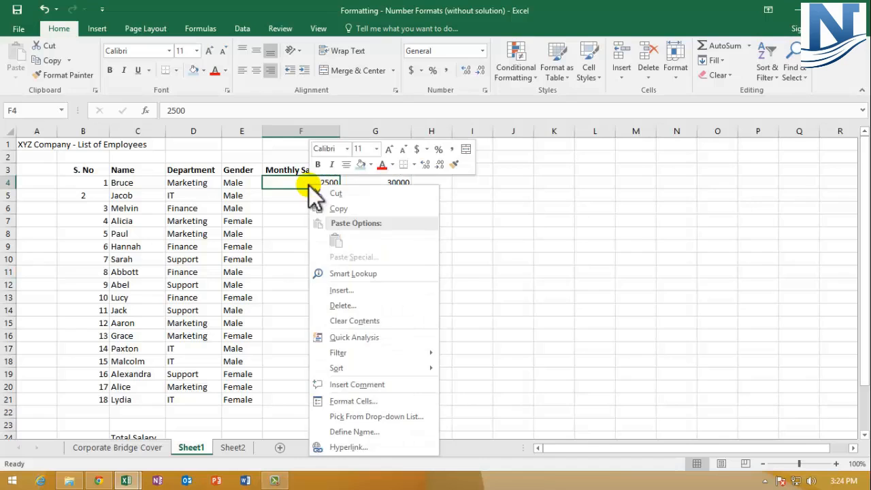
{"action": "left_click", "coordinate": [360, 401]}
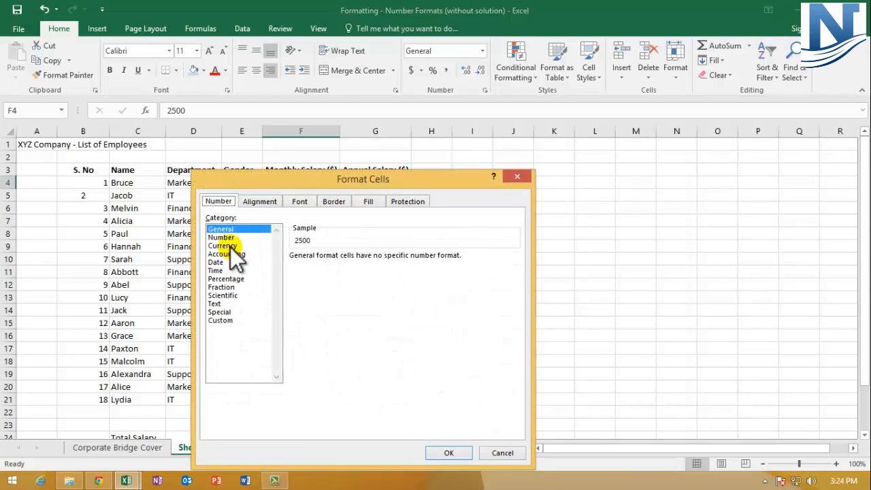
{"action": "left_click", "coordinate": [450, 453]}
{"action": "left_click", "coordinate": [487, 274]}
{"action": "left_click", "coordinate": [320, 186]}
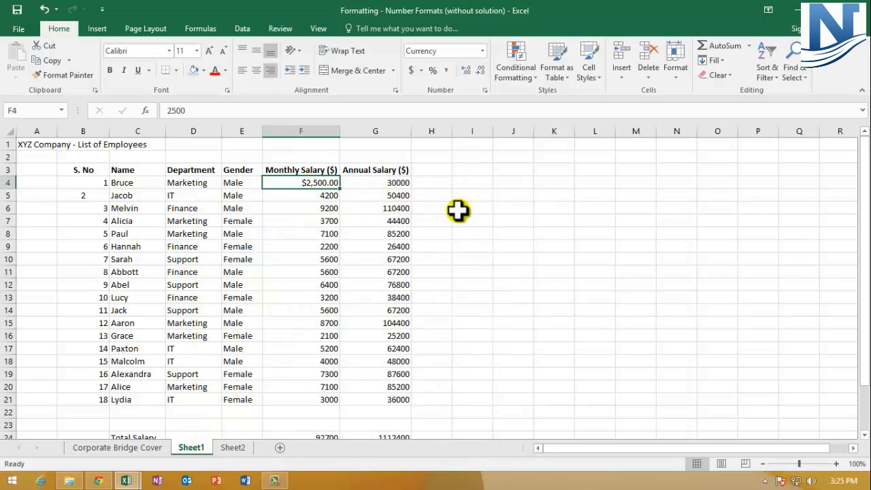
- Format the monthly salary in F5 as Currency with the $ symbol and 2 decimal places
{"action": "left_click", "coordinate": [330, 196]}
{"action": "right_click", "coordinate": [315, 195]}
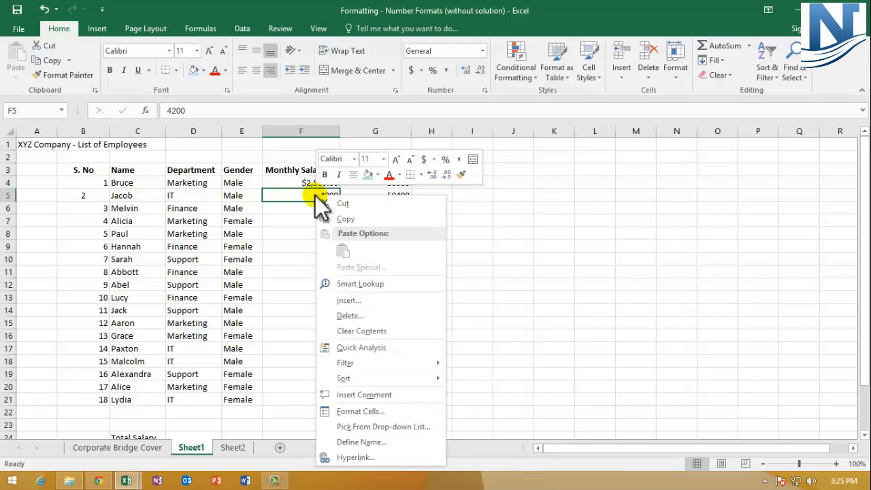
{"action": "left_click", "coordinate": [365, 412]}
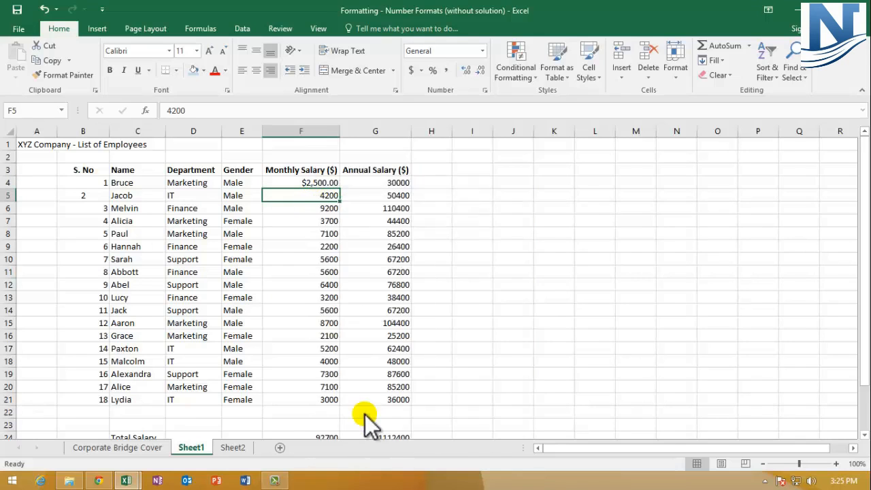
{"action": "left_click", "coordinate": [227, 246]}
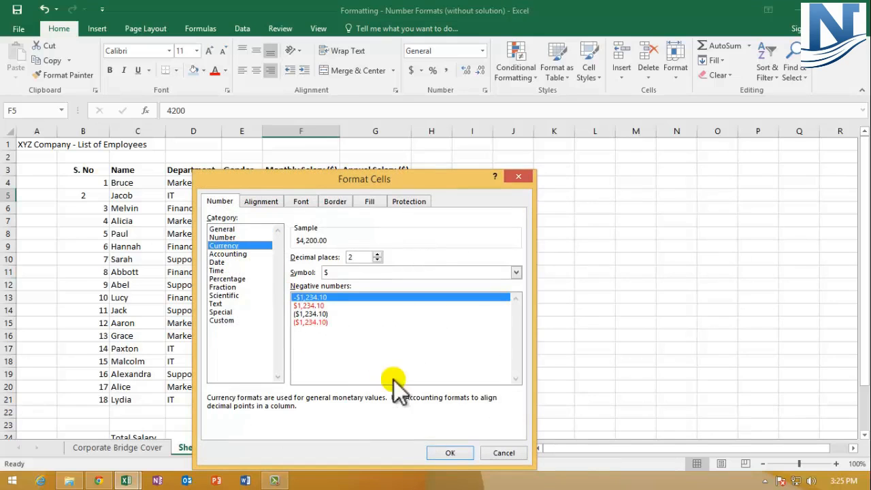
{"action": "left_click", "coordinate": [449, 453]}
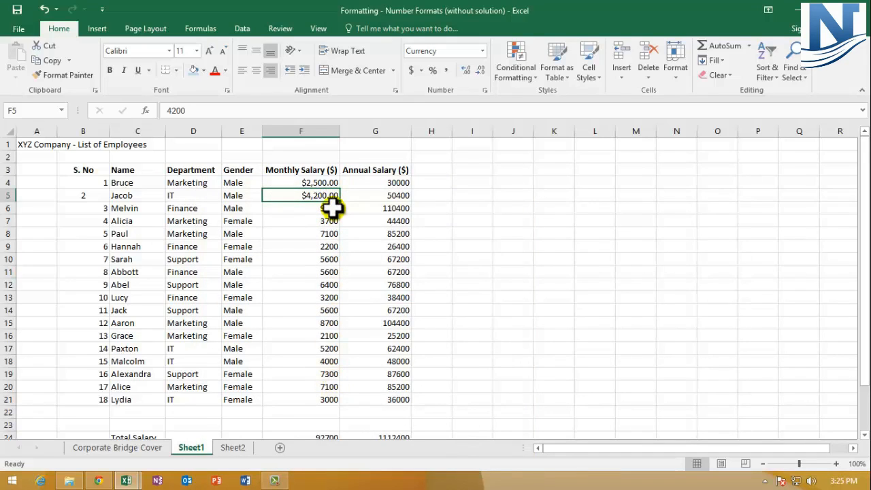
{"action": "scroll", "coordinate": [350, 214], "scroll_direction": "down", "scroll_amount": 1}
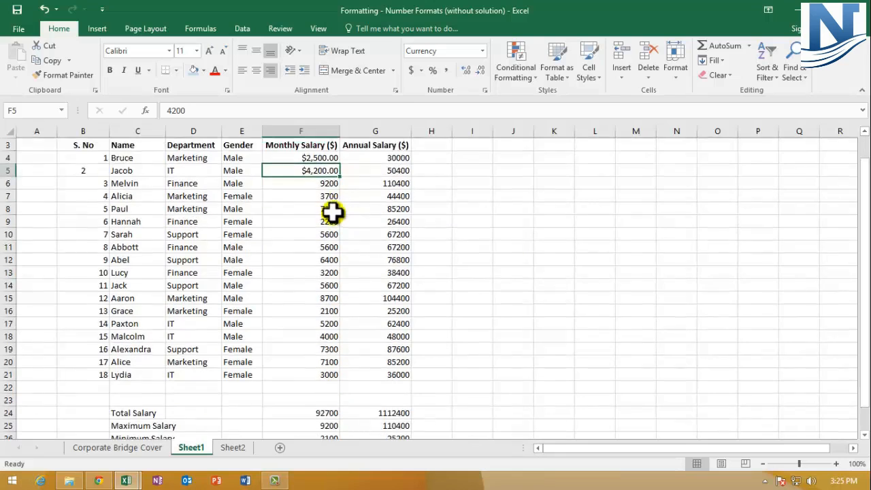
{"action": "scroll", "coordinate": [354, 214], "scroll_direction": "up", "scroll_amount": 1}
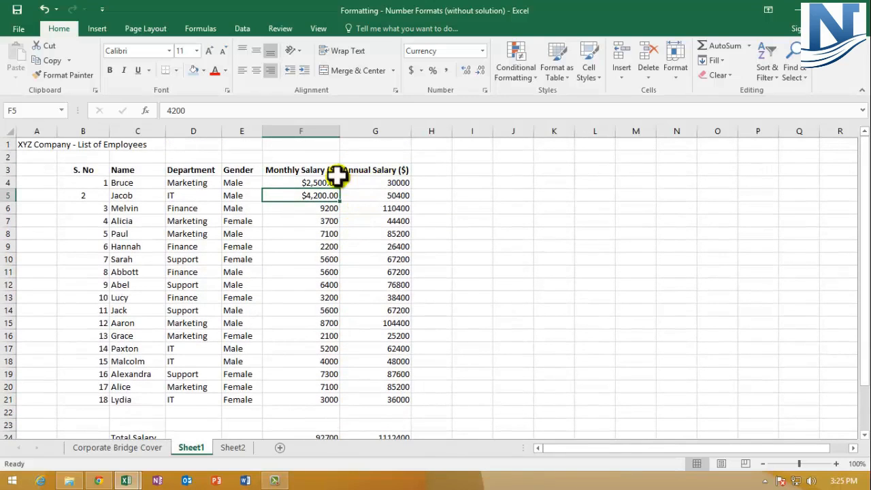
{"action": "left_click", "coordinate": [60, 77]}
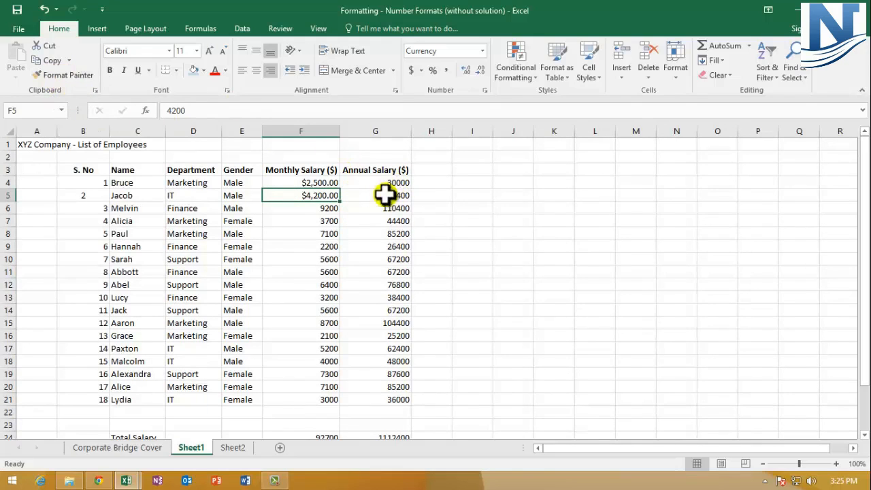
{"action": "left_click", "coordinate": [325, 207]}
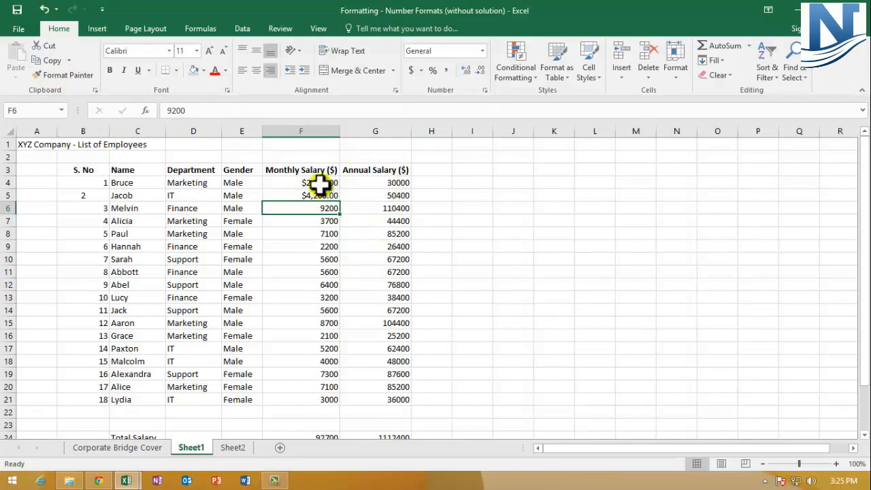
{"action": "left_click", "coordinate": [315, 129]}
{"action": "left_click", "coordinate": [369, 219]}
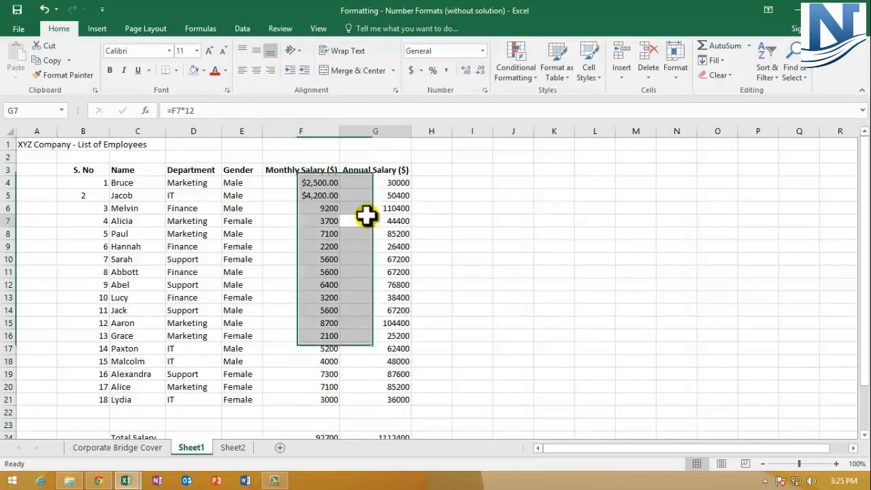
{"action": "left_click", "coordinate": [314, 205]}
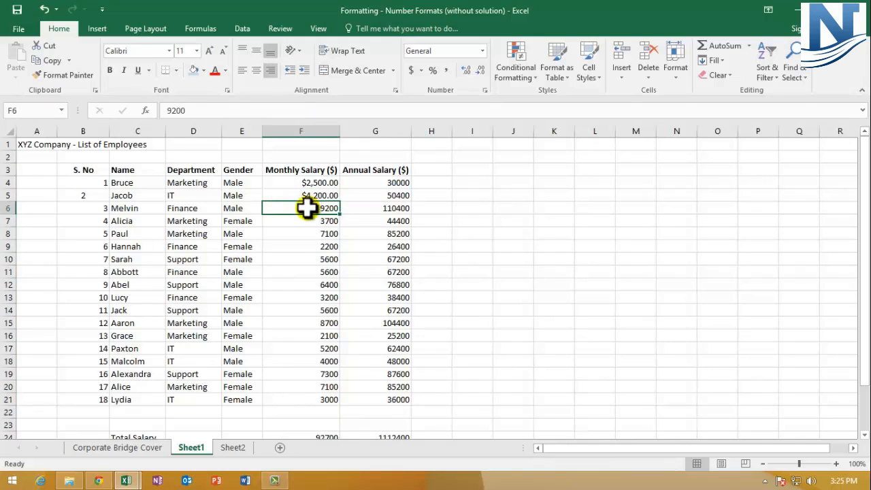
{"action": "right_click", "coordinate": [308, 210]}
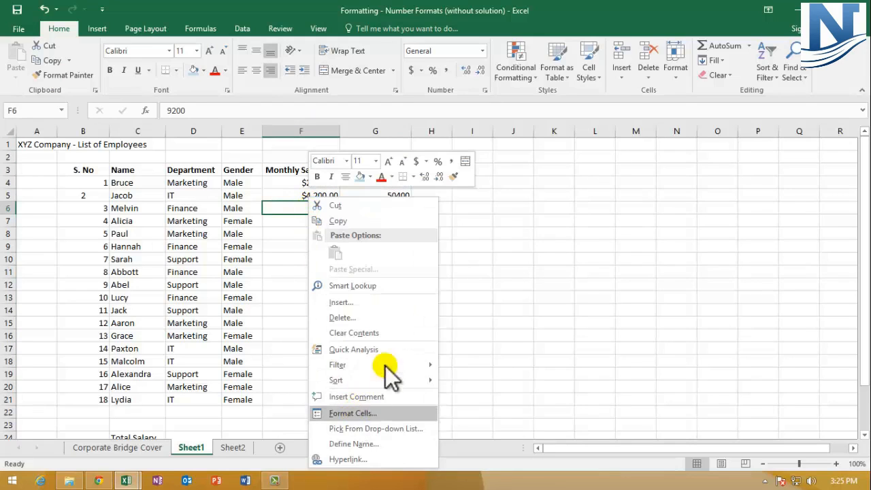
{"action": "left_click", "coordinate": [521, 293]}
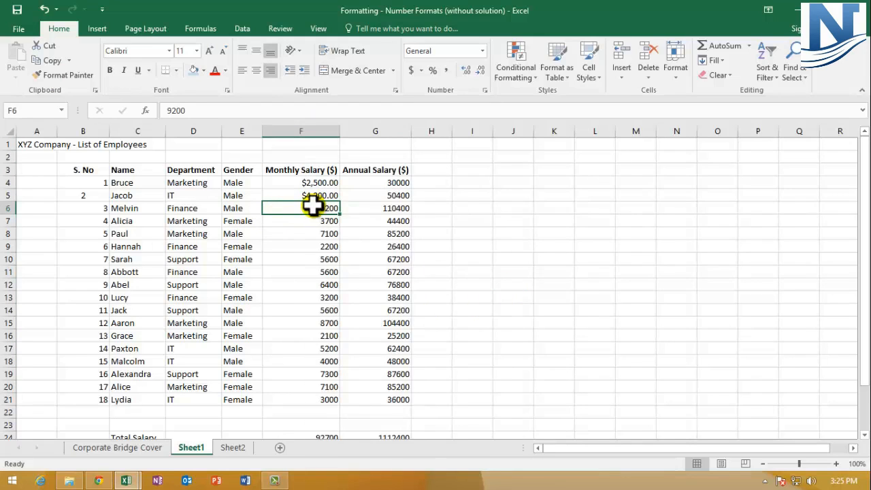
{"action": "mouse_move", "coordinate": [295, 208]}
{"action": "left_mouse_down"}
{"action": "mouse_move", "coordinate": [298, 382]}
{"action": "mouse_move", "coordinate": [308, 405]}
{"action": "left_mouse_up"}
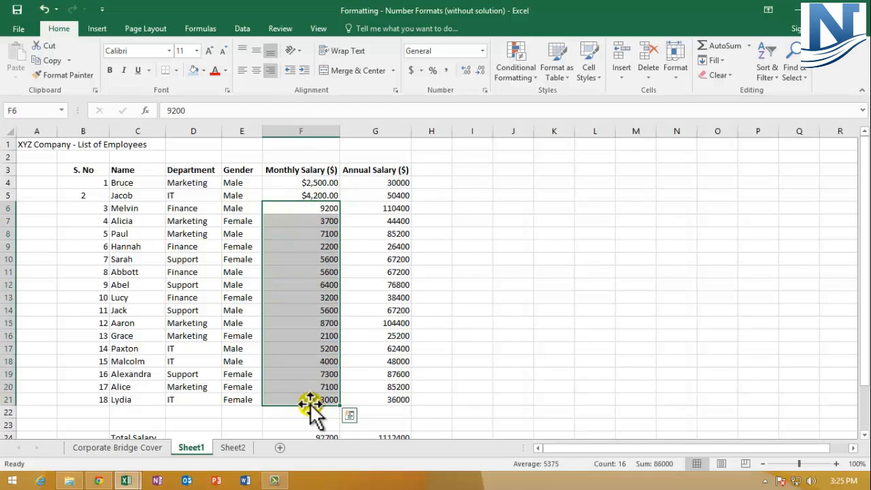
{"action": "left_click", "coordinate": [432, 348]}
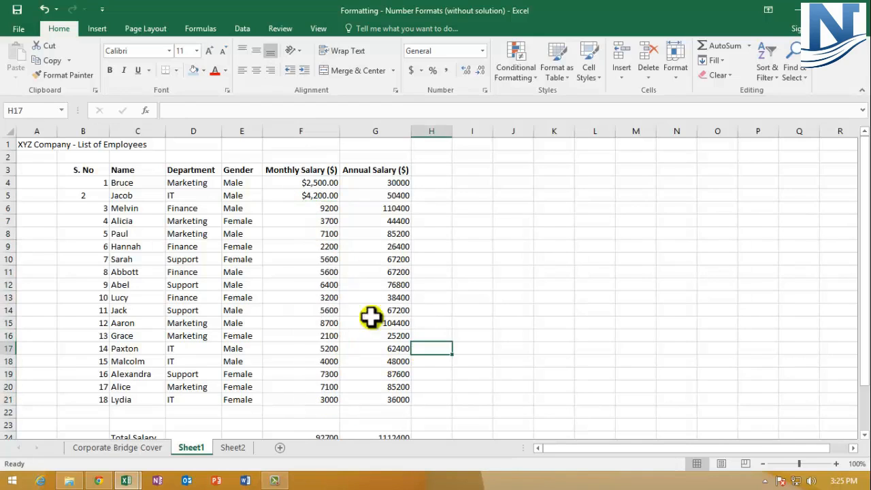
- Format the remaining monthly salaries F6:F21 together as Currency with the $ symbol and 2 decimal places
{"action": "left_click", "coordinate": [309, 208]}
{"action": "left_click_drag", "start_coordinate": [308, 222], "coordinate": [319, 404]}
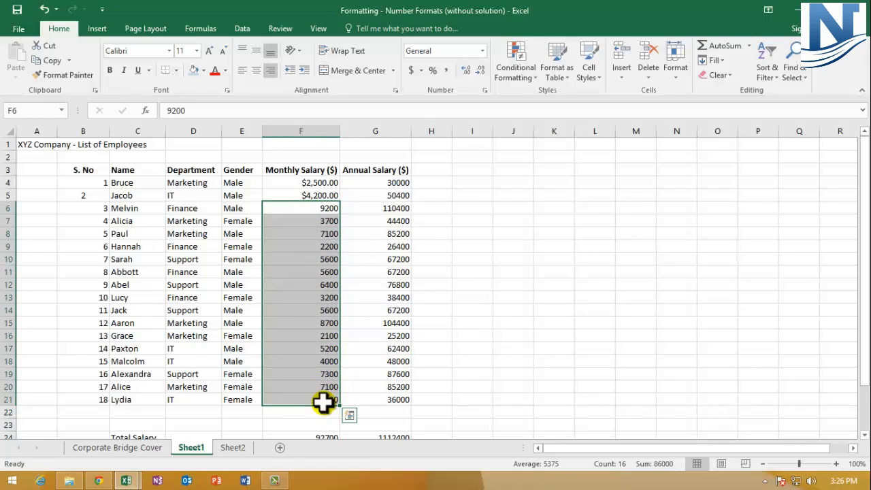
{"action": "right_click", "coordinate": [306, 285]}
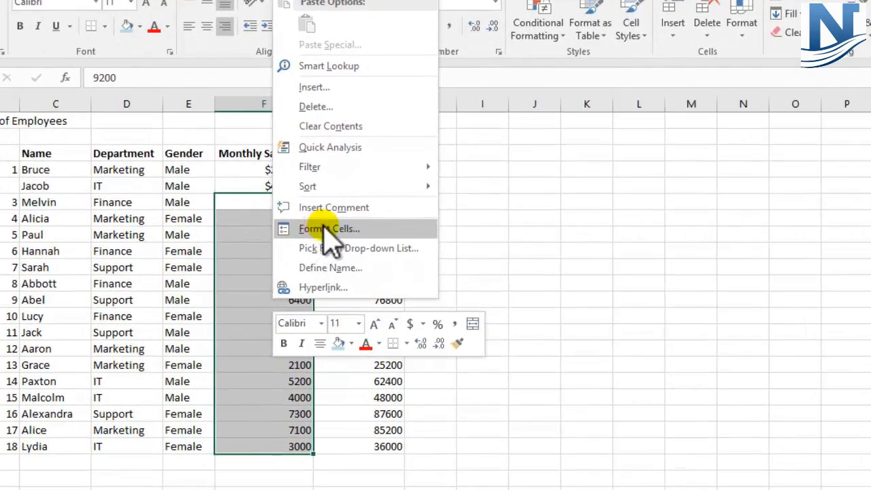
{"action": "left_click", "coordinate": [334, 229]}
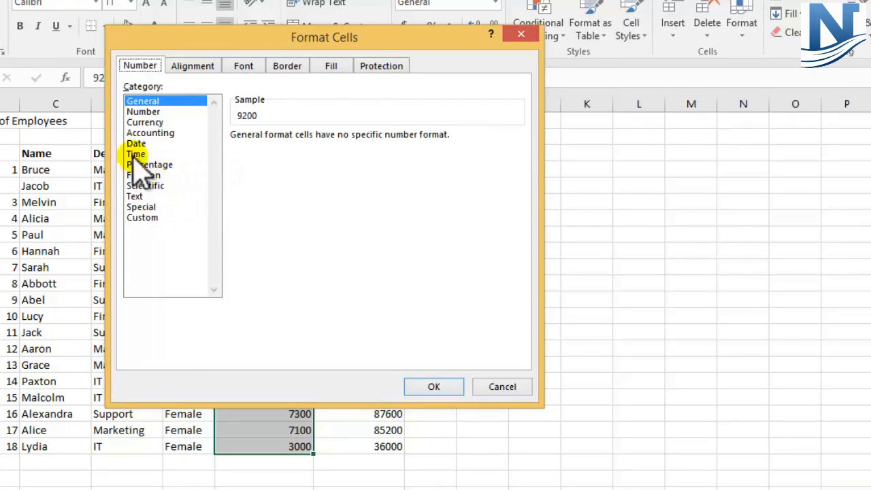
{"action": "left_click", "coordinate": [145, 124]}
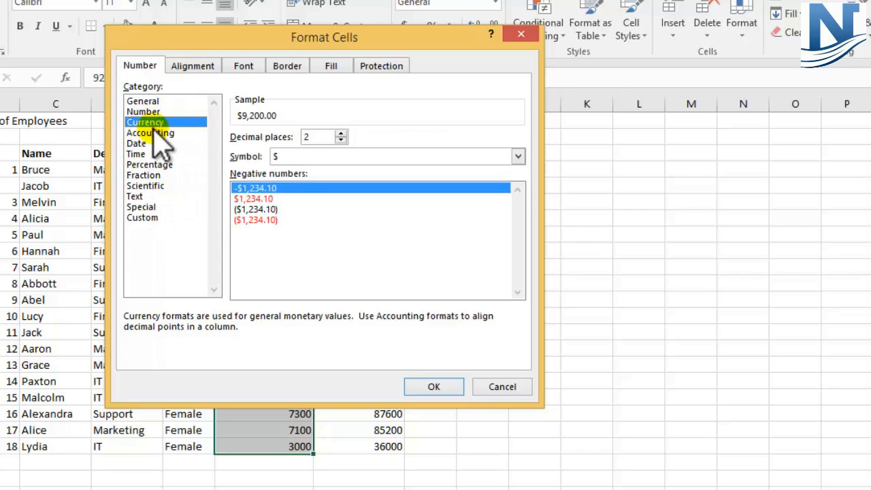
{"action": "left_click", "coordinate": [431, 387]}
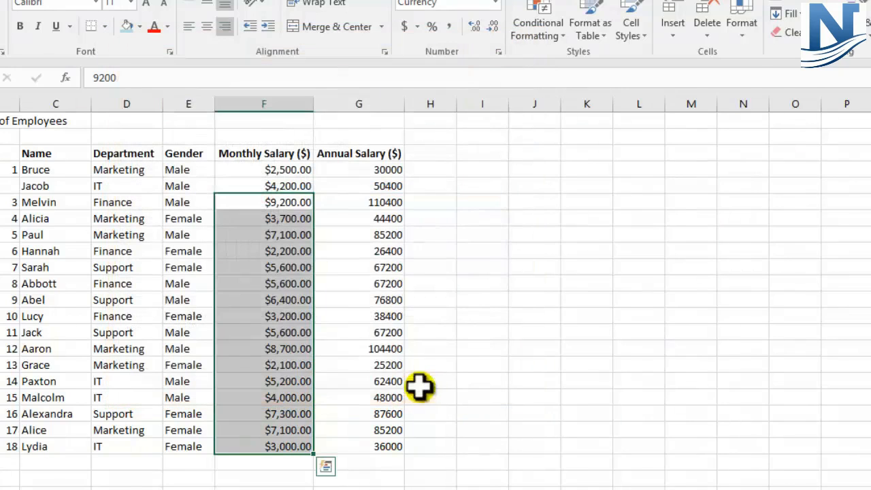
{"action": "left_click_drag", "start_coordinate": [284, 169], "coordinate": [269, 451]}
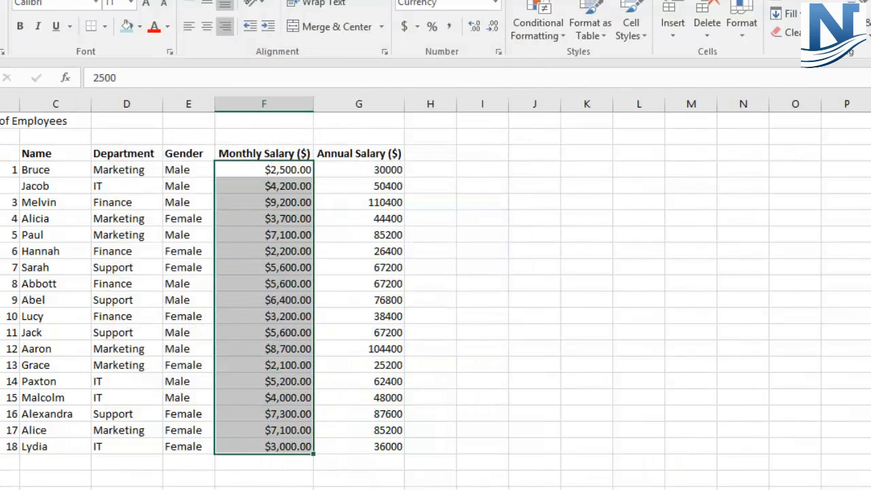
{"action": "left_click", "coordinate": [869, 488]}
{"action": "left_click", "coordinate": [870, 488]}
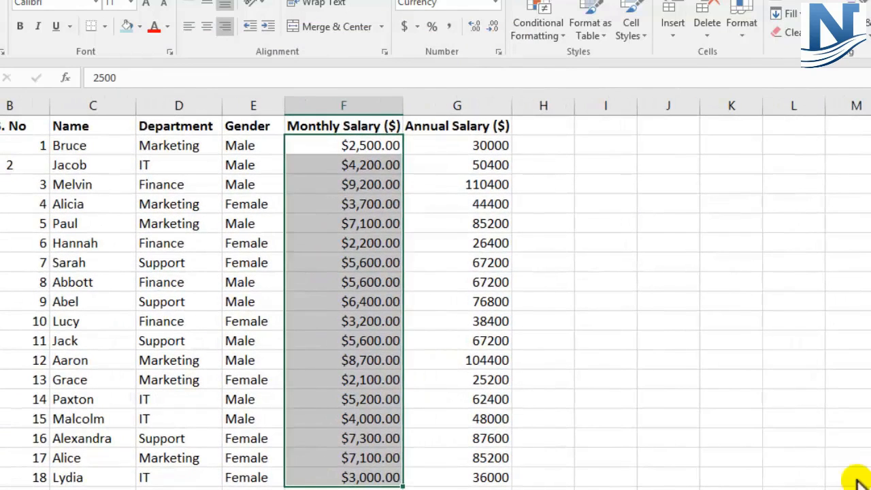
{"action": "left_click", "coordinate": [764, 397]}
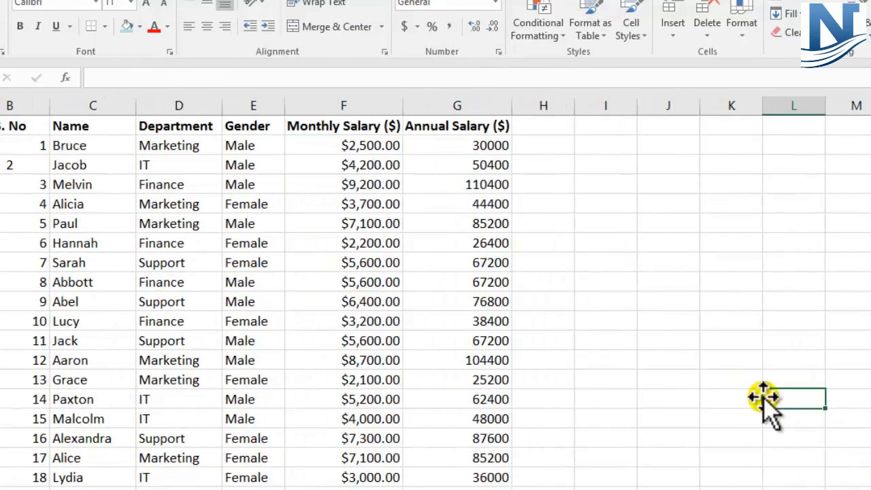
{"action": "left_click", "coordinate": [347, 143]}
{"action": "left_click_drag", "start_coordinate": [348, 143], "coordinate": [348, 480]}
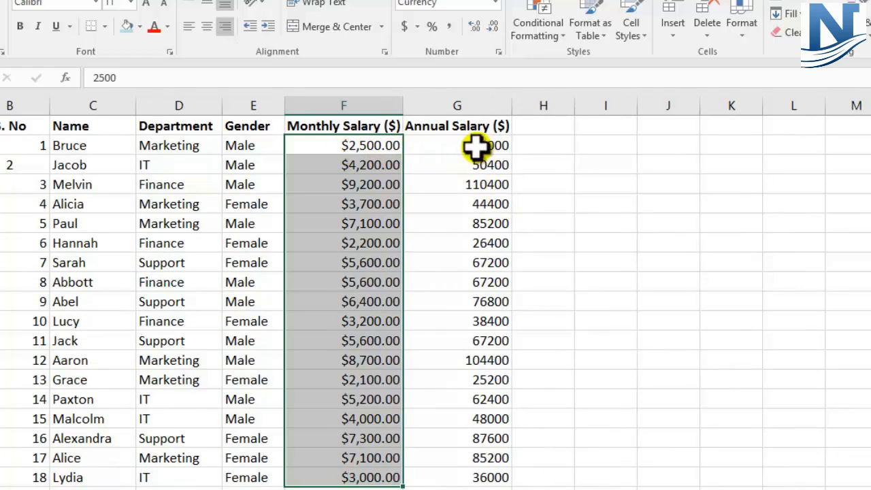
{"action": "left_click", "coordinate": [461, 108]}
{"action": "left_click", "coordinate": [600, 165]}
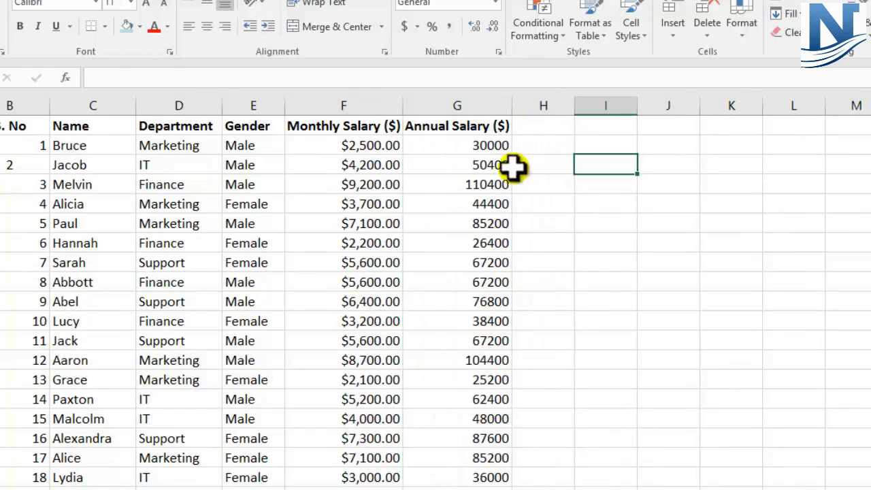
{"action": "left_click", "coordinate": [477, 145]}
{"action": "right_click", "coordinate": [479, 146]}
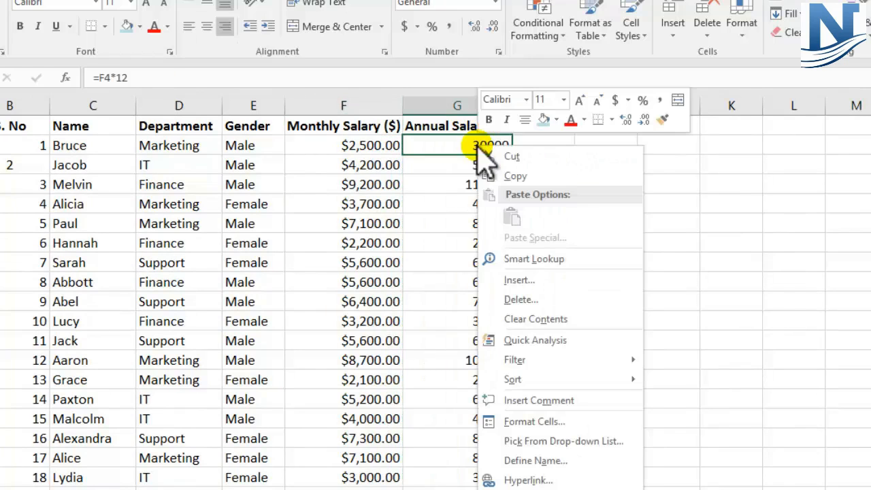
{"action": "left_click", "coordinate": [452, 270]}
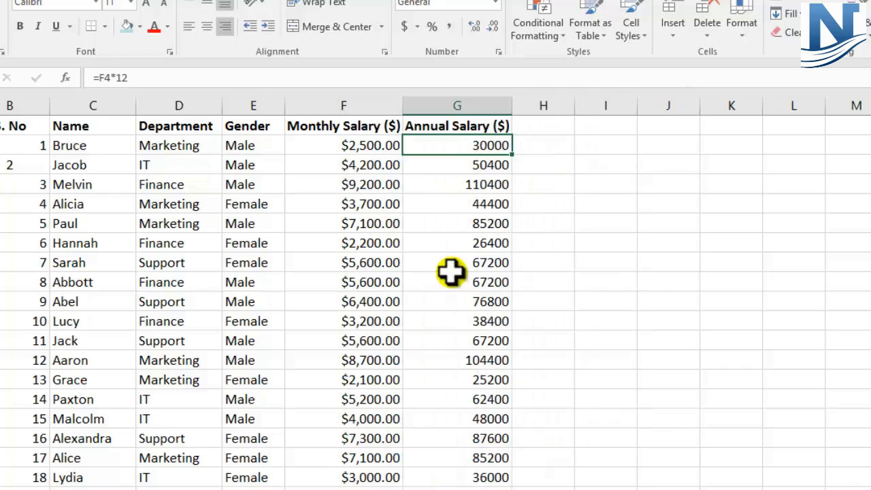
- Copy the currency formatting of F4 to the annual salary in G4 with Format Painter
{"action": "left_click", "coordinate": [361, 144]}
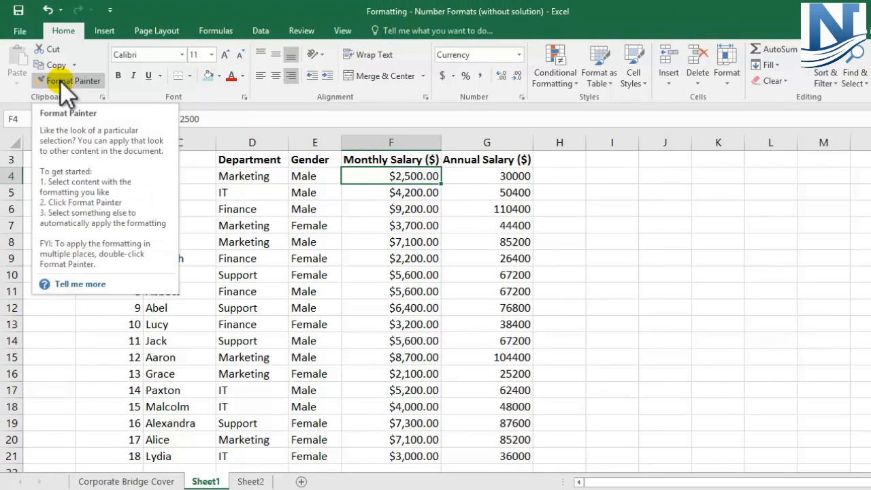
{"action": "left_click", "coordinate": [64, 82]}
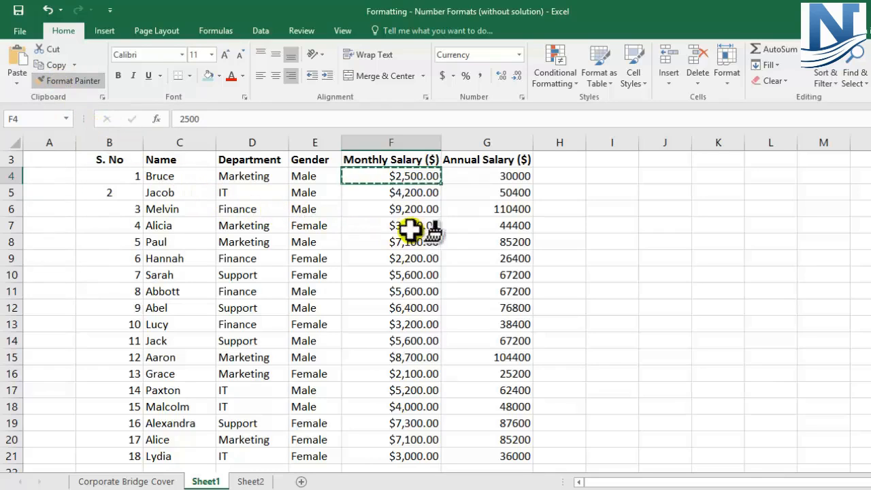
{"action": "left_click", "coordinate": [476, 177]}
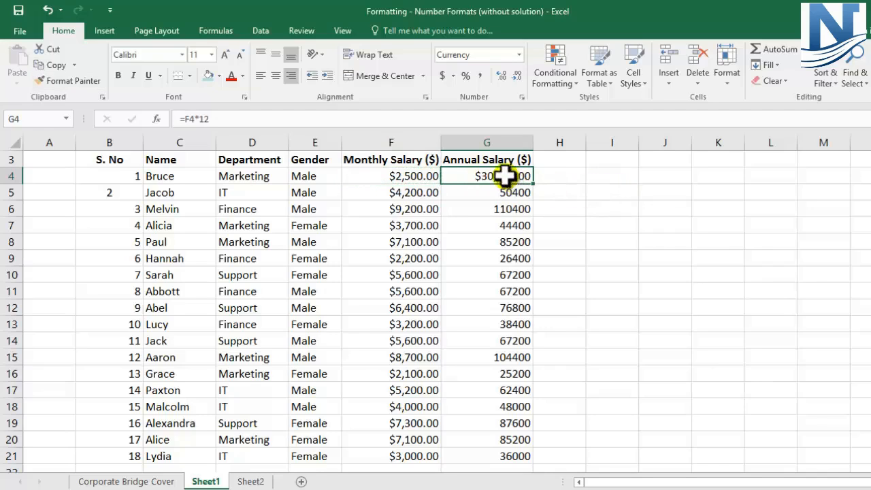
{"action": "left_click", "coordinate": [559, 179]}
{"action": "left_click", "coordinate": [502, 177]}
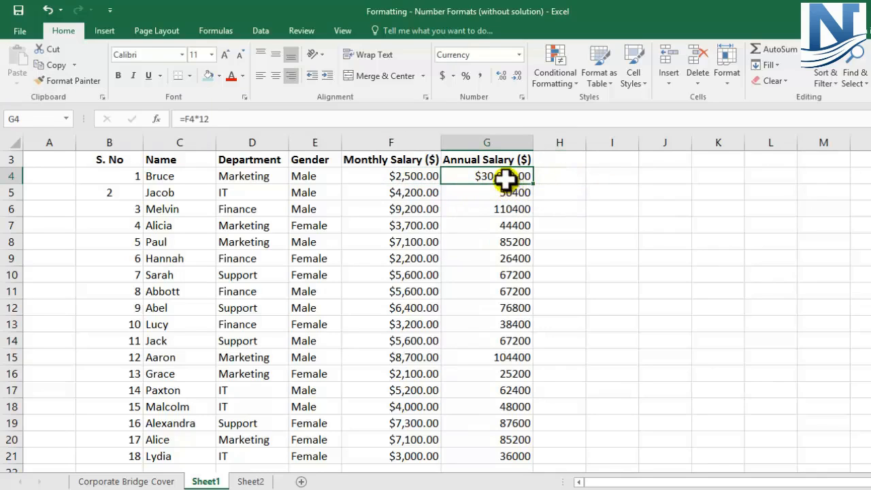
- Copy the currency formatting of F4 to the remaining annual salaries G5:G21 with Format Painter
{"action": "left_click_drag", "start_coordinate": [502, 195], "coordinate": [515, 455]}
{"action": "left_click", "coordinate": [590, 306]}
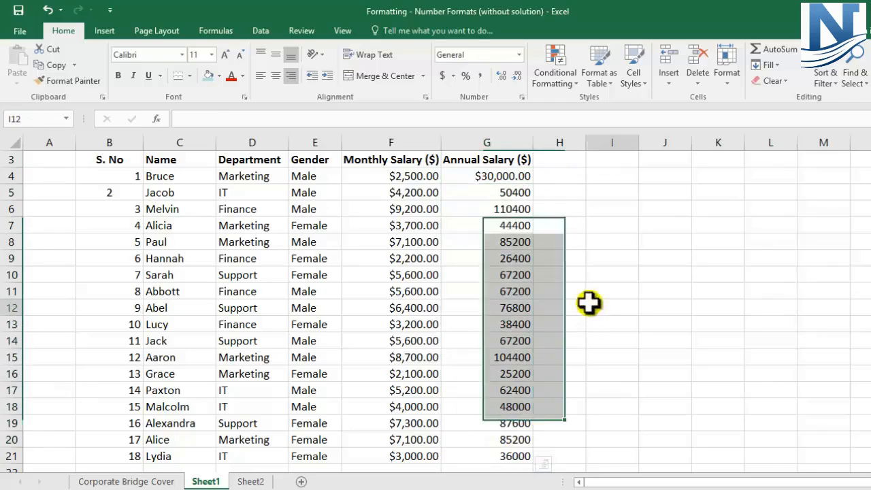
{"action": "left_click", "coordinate": [411, 176]}
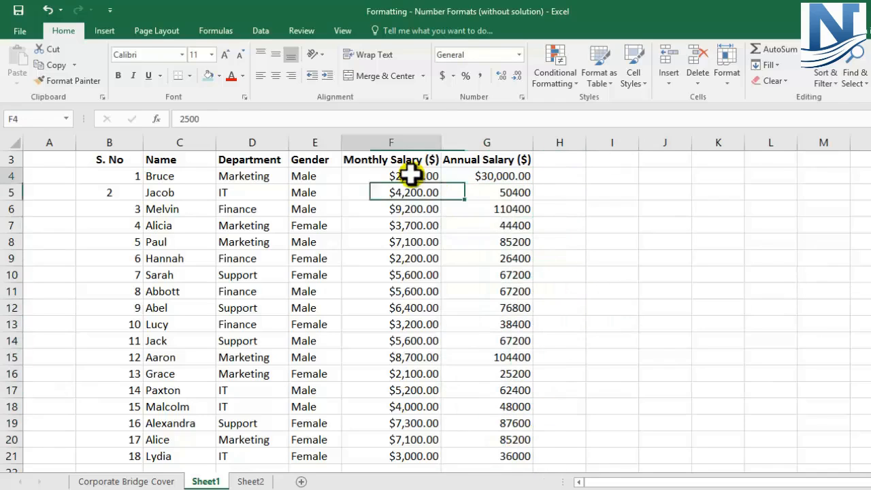
{"action": "left_click", "coordinate": [69, 82]}
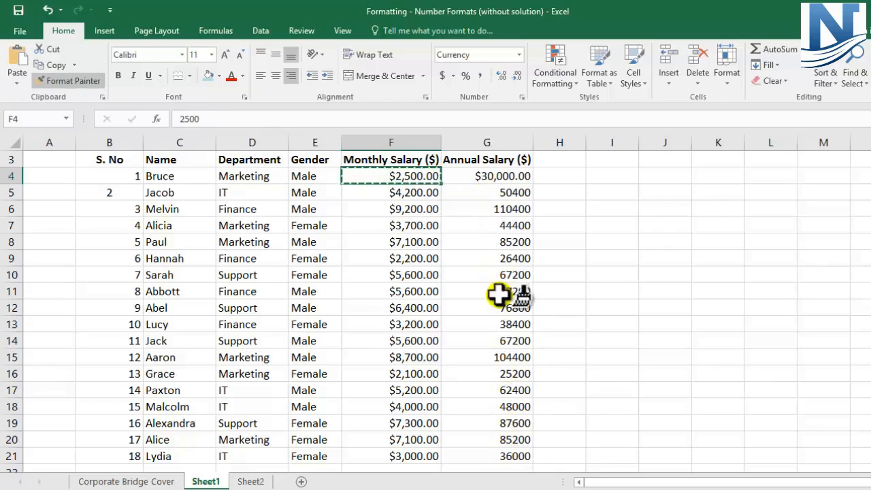
{"action": "left_click_drag", "start_coordinate": [486, 192], "coordinate": [501, 461]}
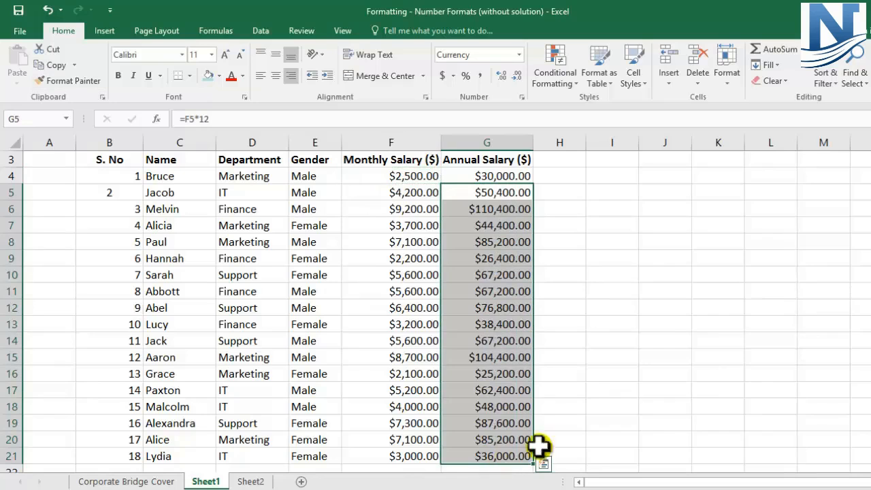
{"action": "left_click", "coordinate": [662, 318]}
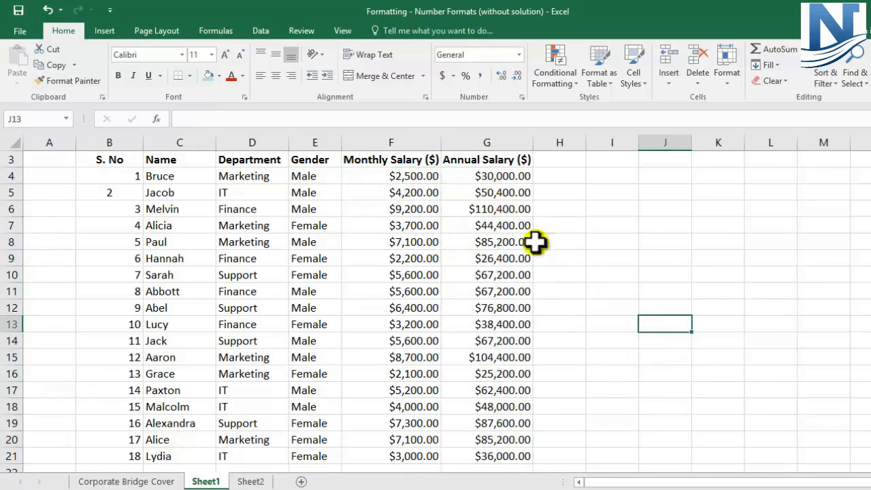
- Copy the currency formatting of F4 to the total, maximum, minimum and average salary figures in F24:G27 with Format Painter
{"action": "scroll", "coordinate": [589, 276], "scroll_direction": "down", "scroll_amount": 1}
{"action": "scroll", "coordinate": [591, 279], "scroll_direction": "up", "scroll_amount": 1}
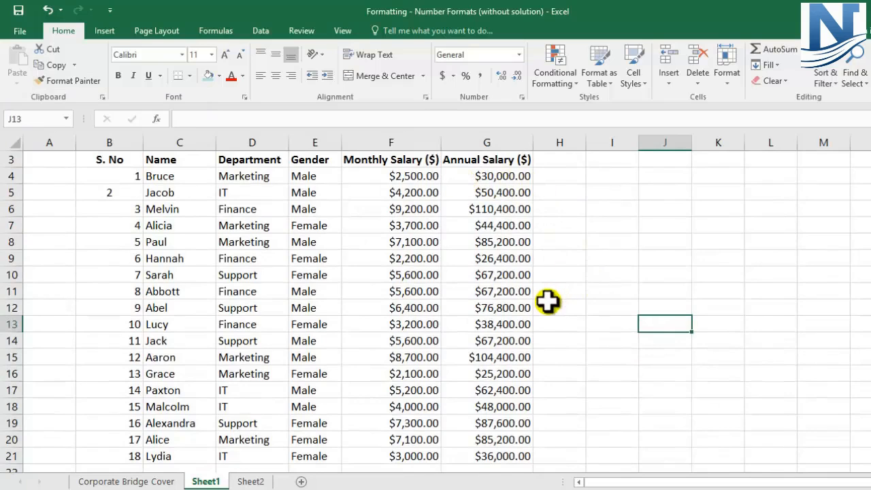
{"action": "scroll", "coordinate": [549, 302], "scroll_direction": "down", "scroll_amount": 4}
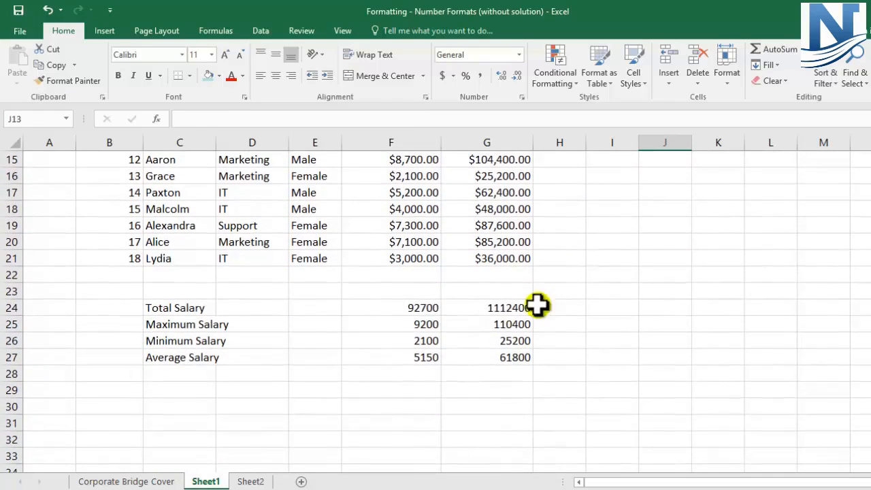
{"action": "left_click", "coordinate": [424, 309]}
{"action": "scroll", "coordinate": [574, 326], "scroll_direction": "up", "scroll_amount": 3}
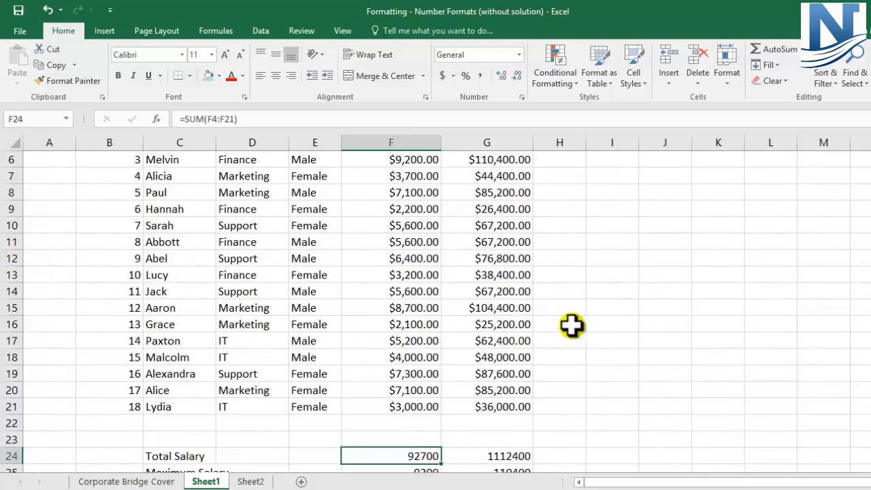
{"action": "scroll", "coordinate": [572, 326], "scroll_direction": "up", "scroll_amount": 2}
{"action": "left_click", "coordinate": [397, 212]}
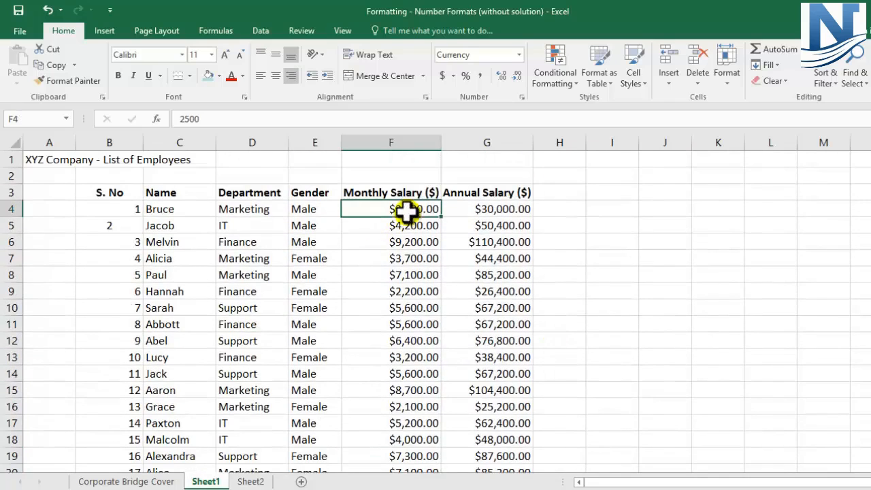
{"action": "left_click", "coordinate": [66, 81]}
{"action": "scroll", "coordinate": [393, 313], "scroll_direction": "down", "scroll_amount": 3}
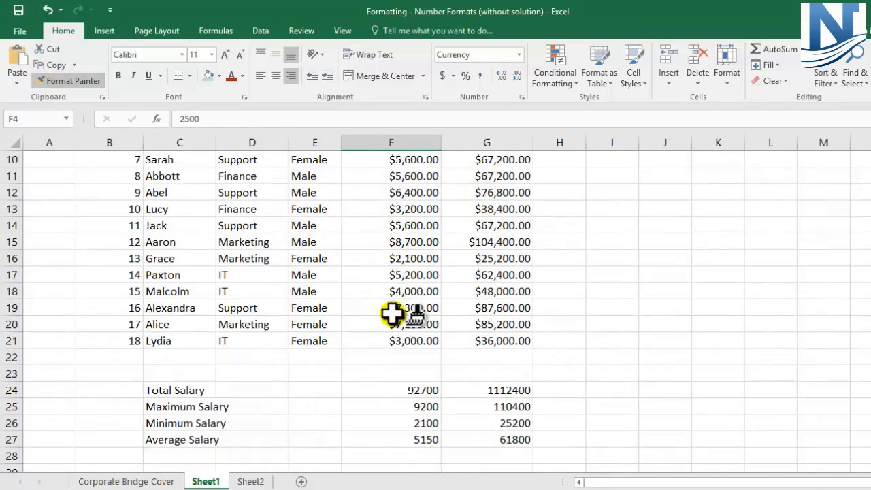
{"action": "scroll", "coordinate": [393, 313], "scroll_direction": "down", "scroll_amount": 3}
{"action": "left_click", "coordinate": [389, 341]}
{"action": "mouse_move", "coordinate": [390, 341]}
{"action": "left_mouse_down"}
{"action": "mouse_move", "coordinate": [479, 346]}
{"action": "mouse_move", "coordinate": [495, 391]}
{"action": "left_mouse_up"}
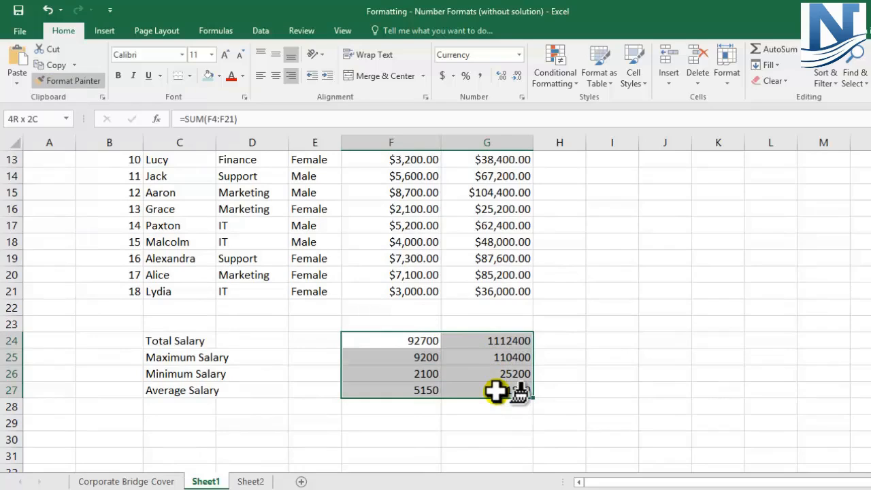
{"action": "left_click_drag", "start_coordinate": [495, 392], "coordinate": [497, 390]}
{"action": "left_click", "coordinate": [603, 352]}
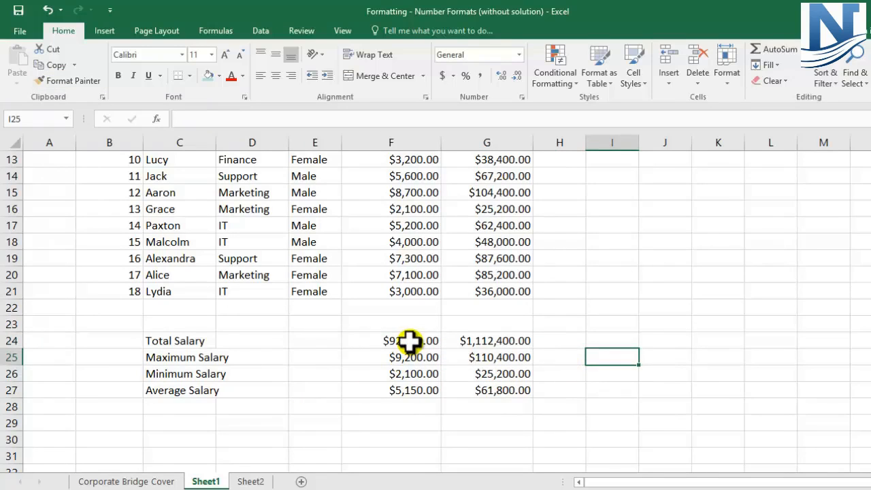
{"action": "scroll", "coordinate": [408, 343], "scroll_direction": "up", "scroll_amount": 4}
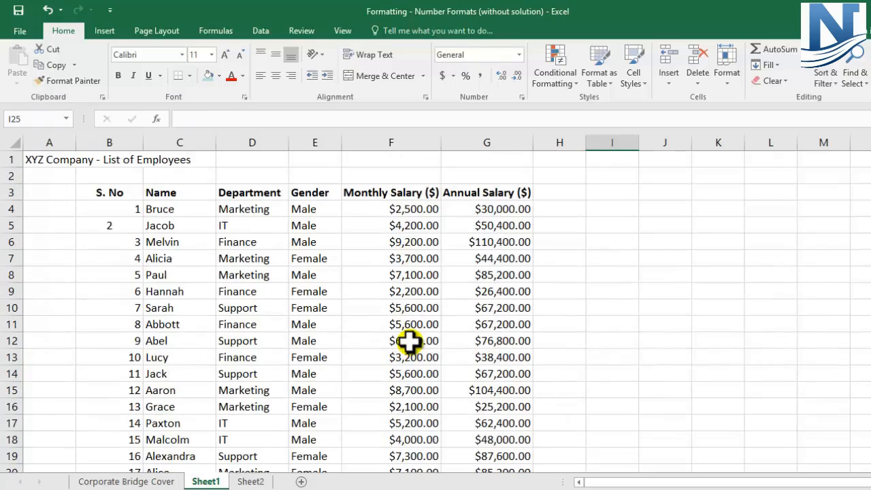